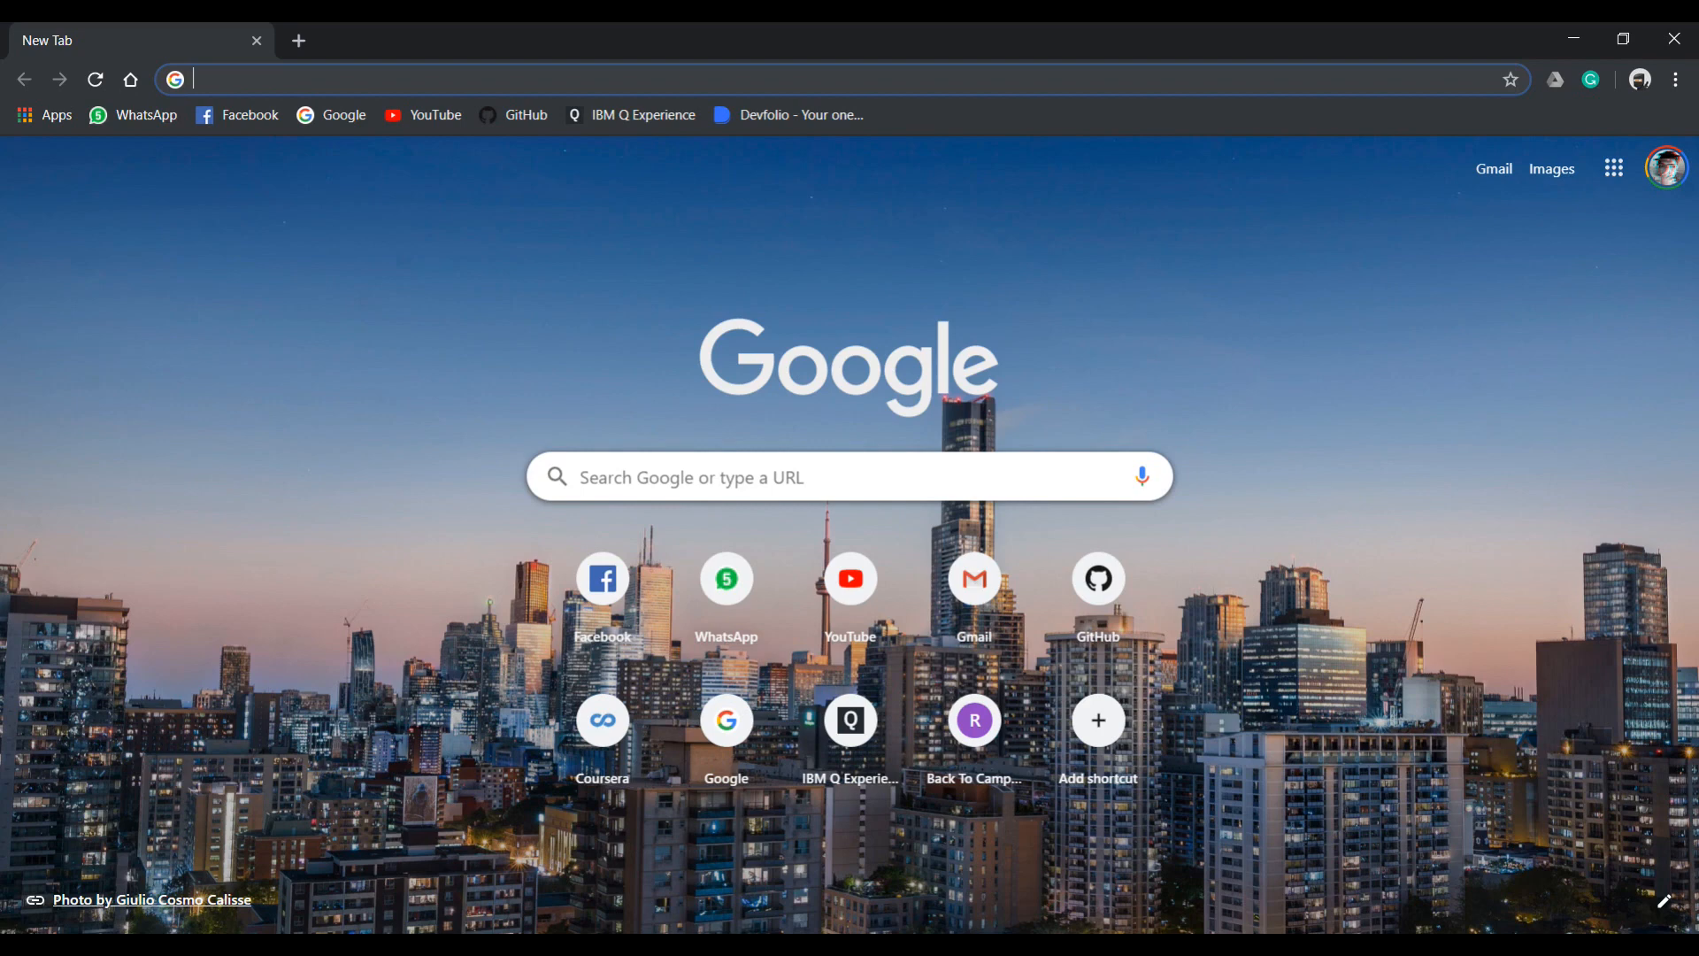
Step: Search Google for anaconda and open the official Anaconda website from the results
text(ana)
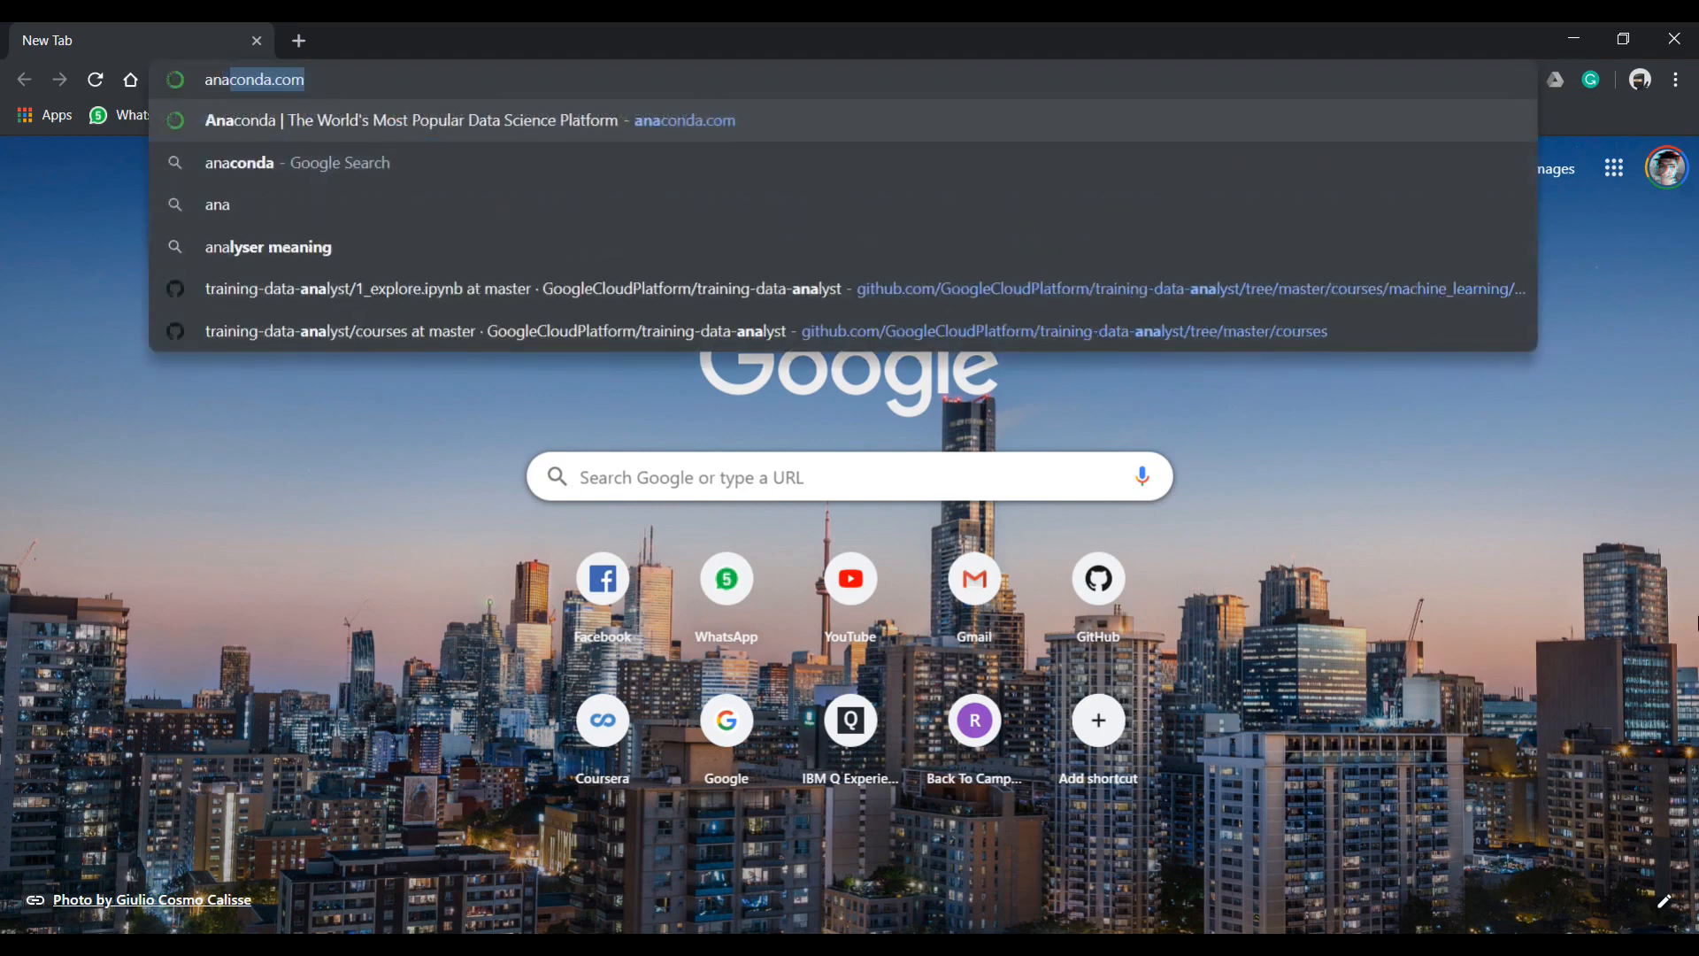
click(593, 158)
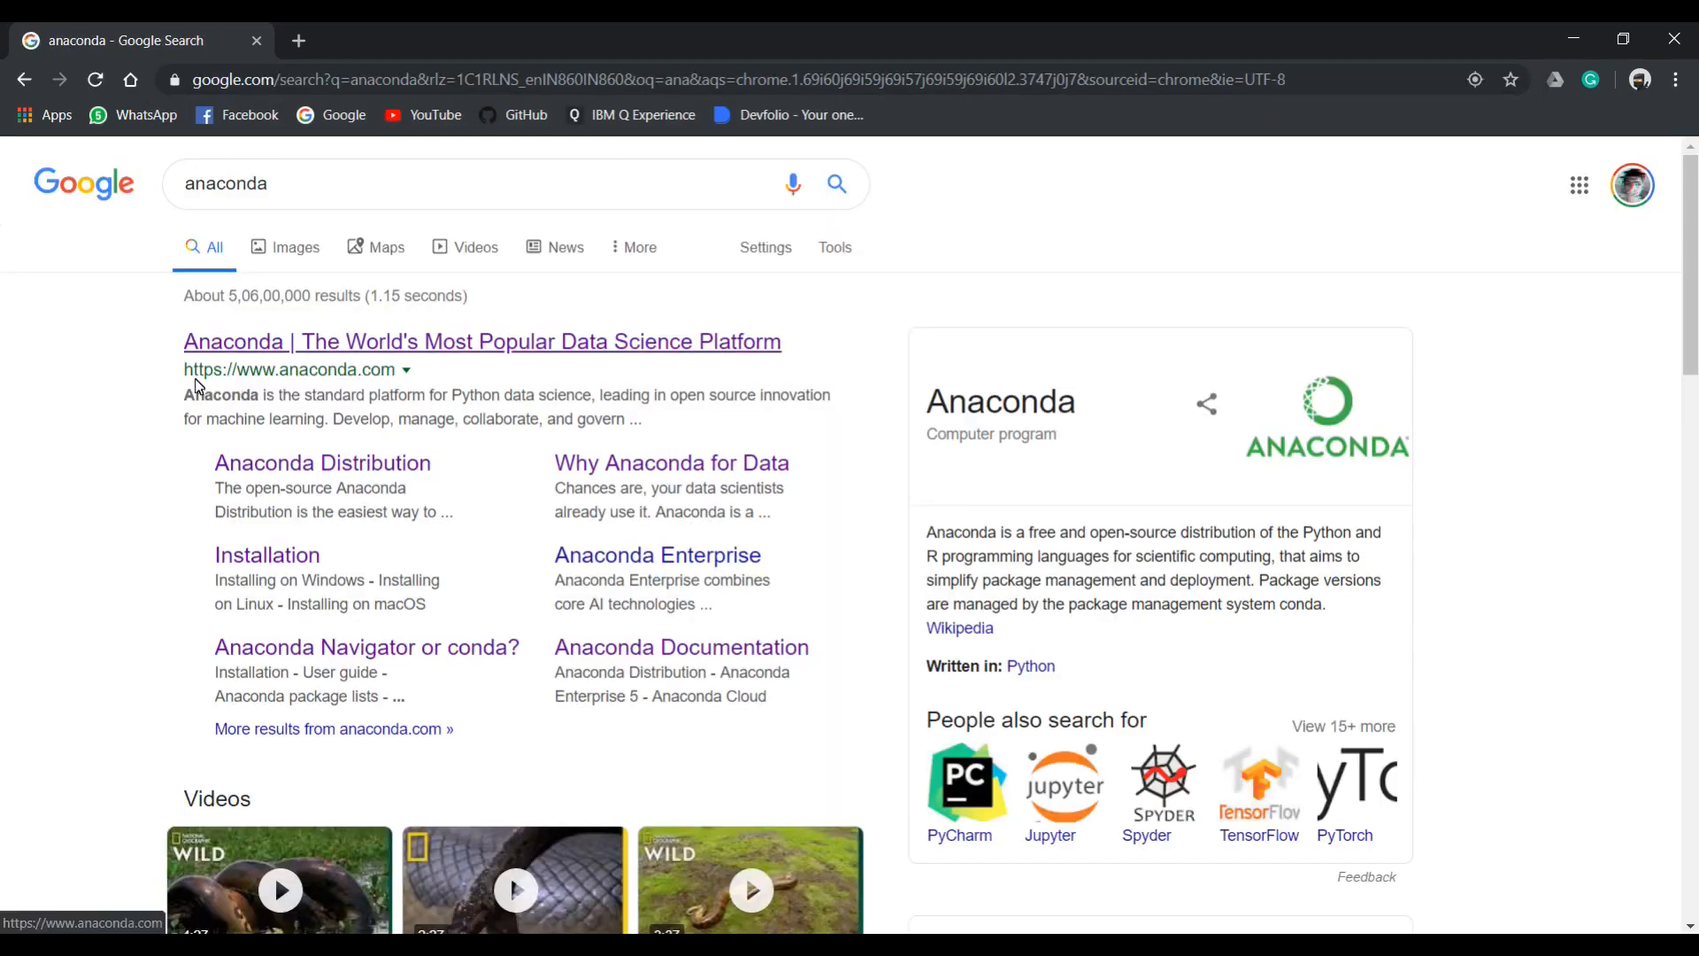
scroll(195, 386, up, 5)
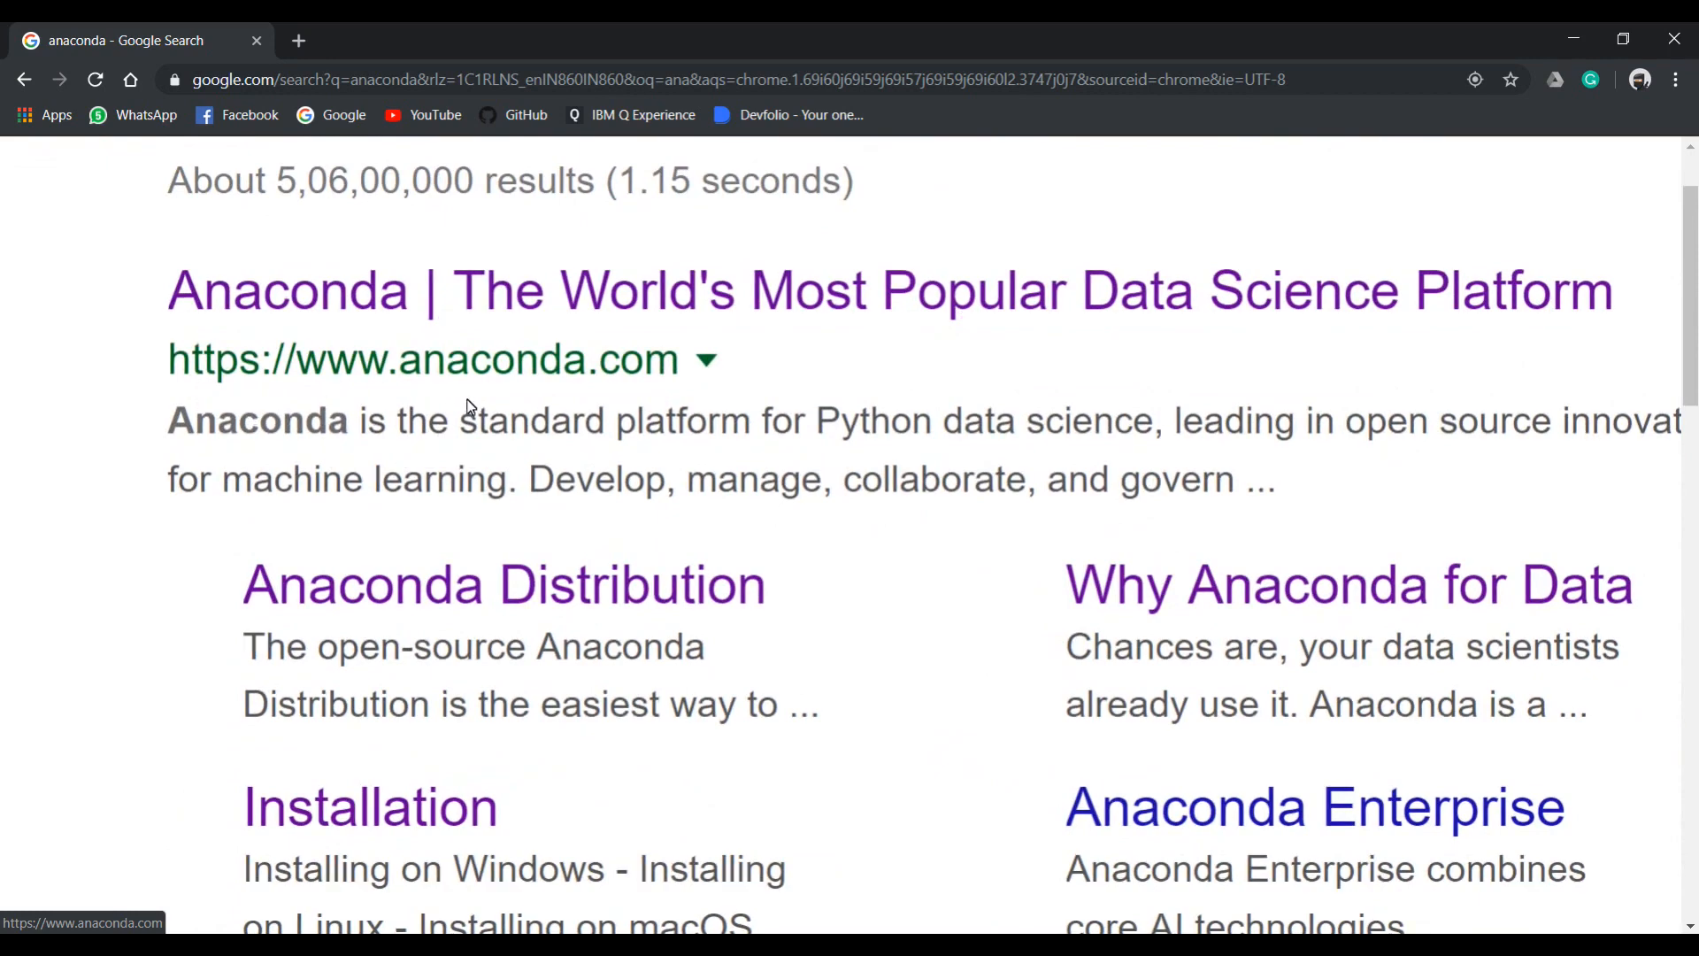
click(862, 296)
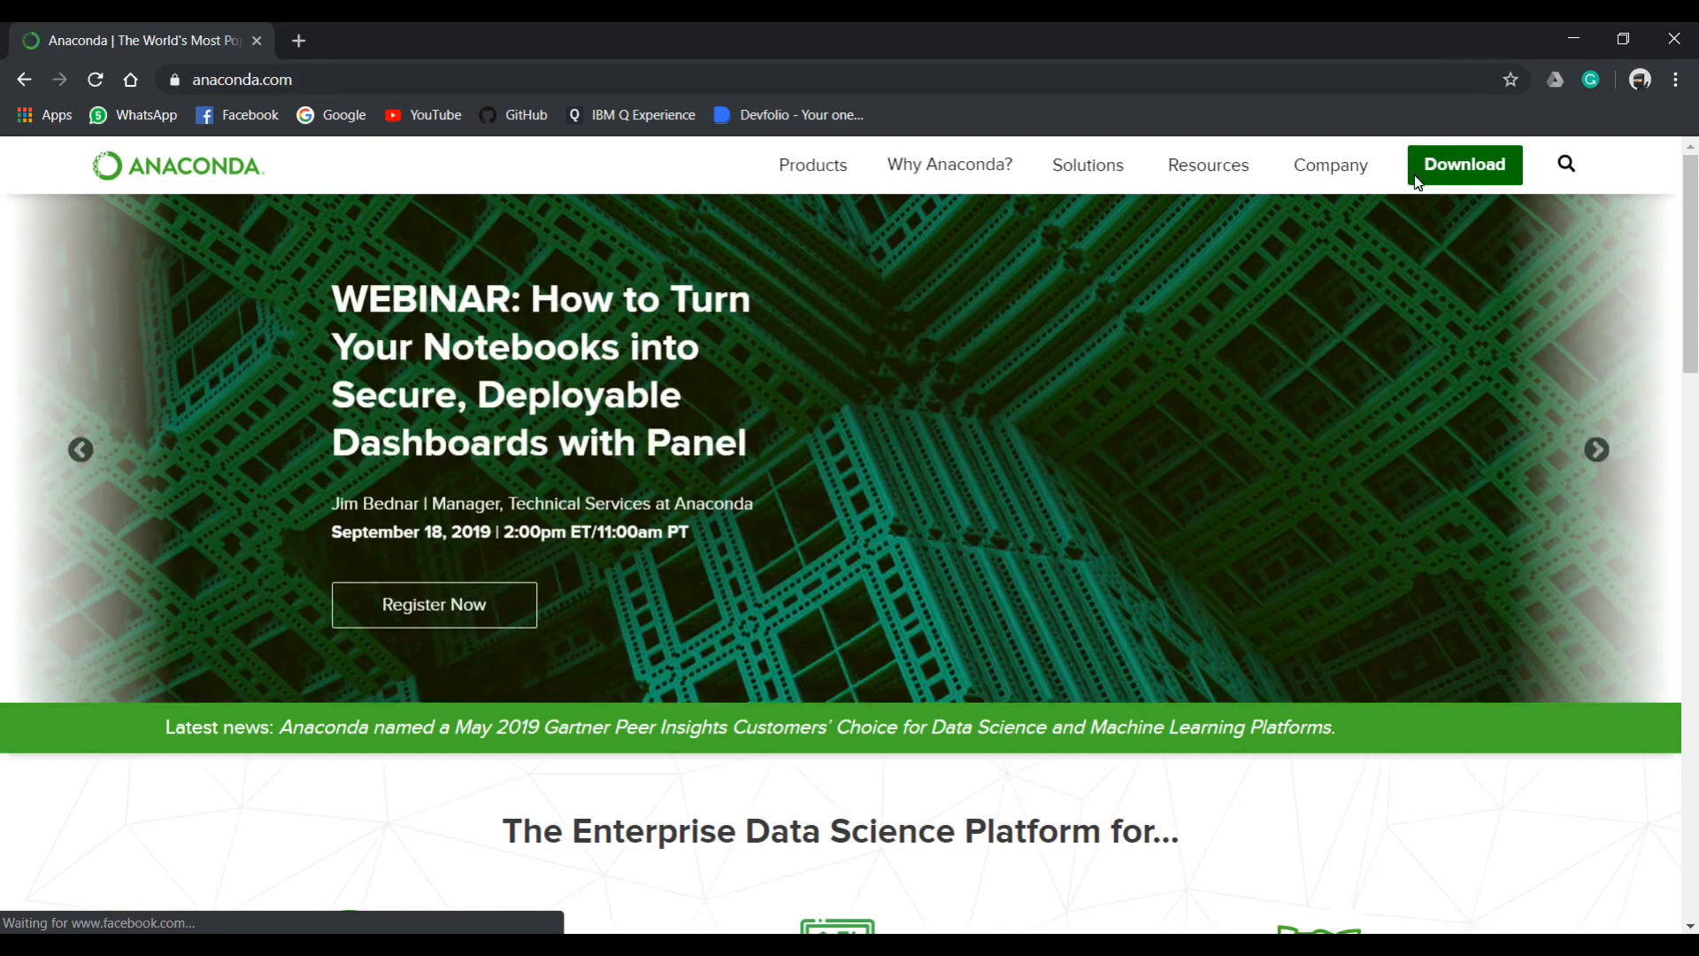
Step: Open the Anaconda distribution download page from the website's header
scroll(1414, 175, up, 5)
scroll(1414, 175, left, 1)
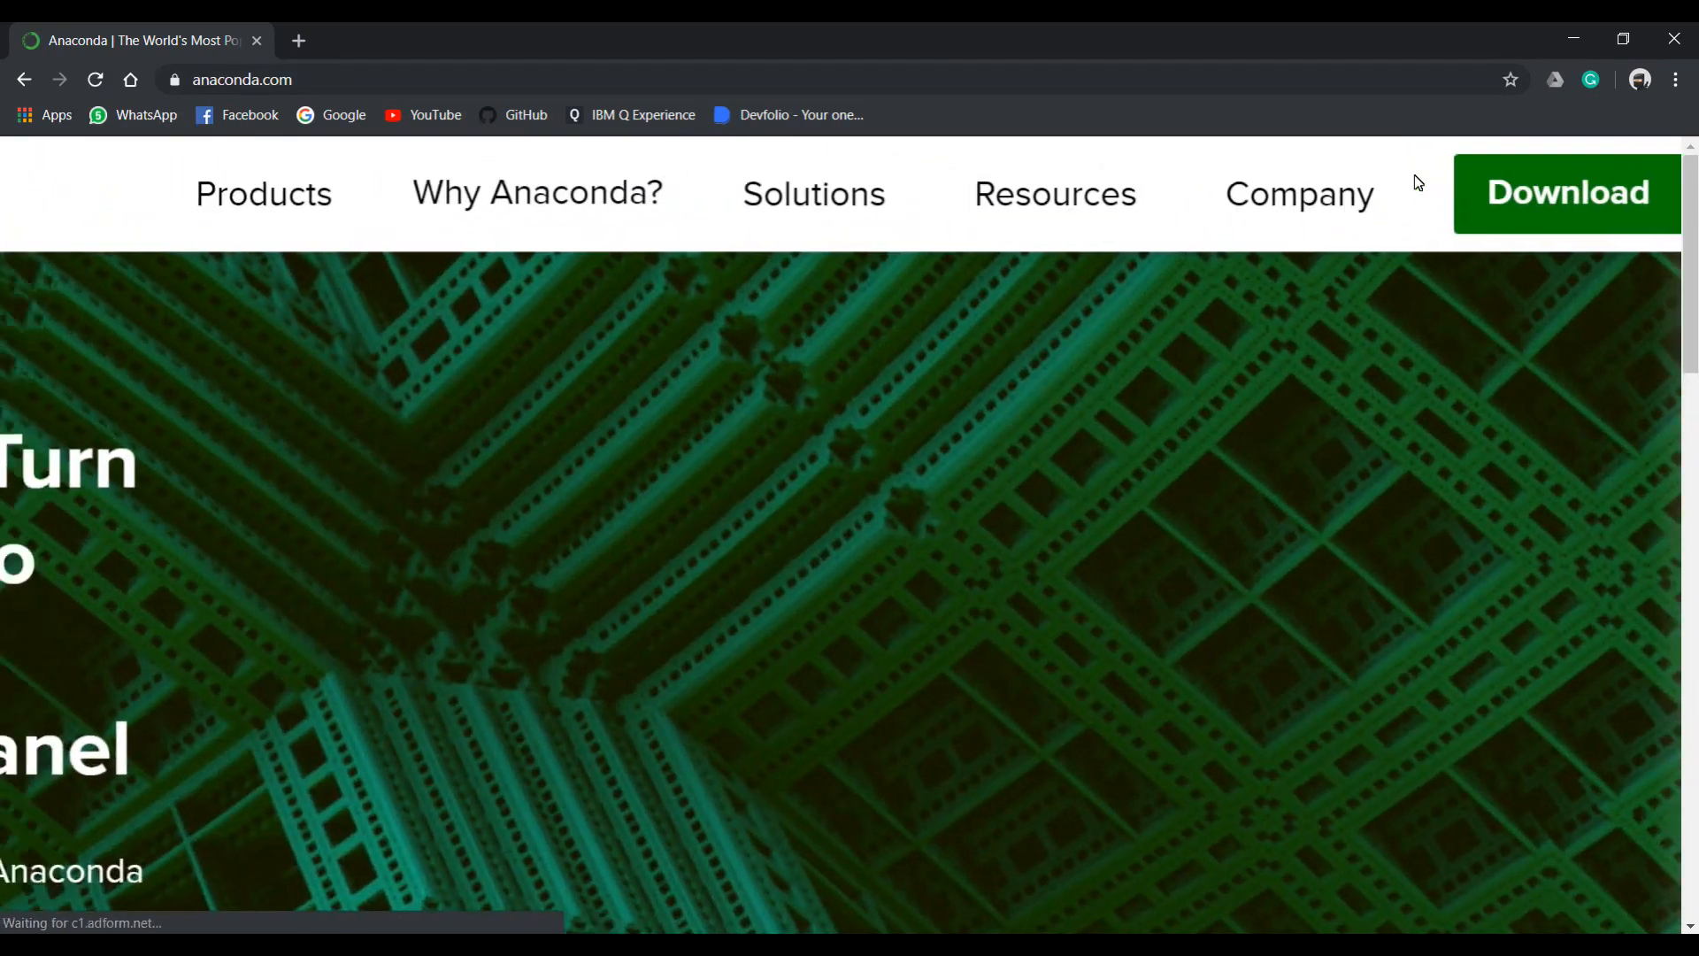
scroll(1414, 175, right, 3)
scroll(1414, 175, right, 1)
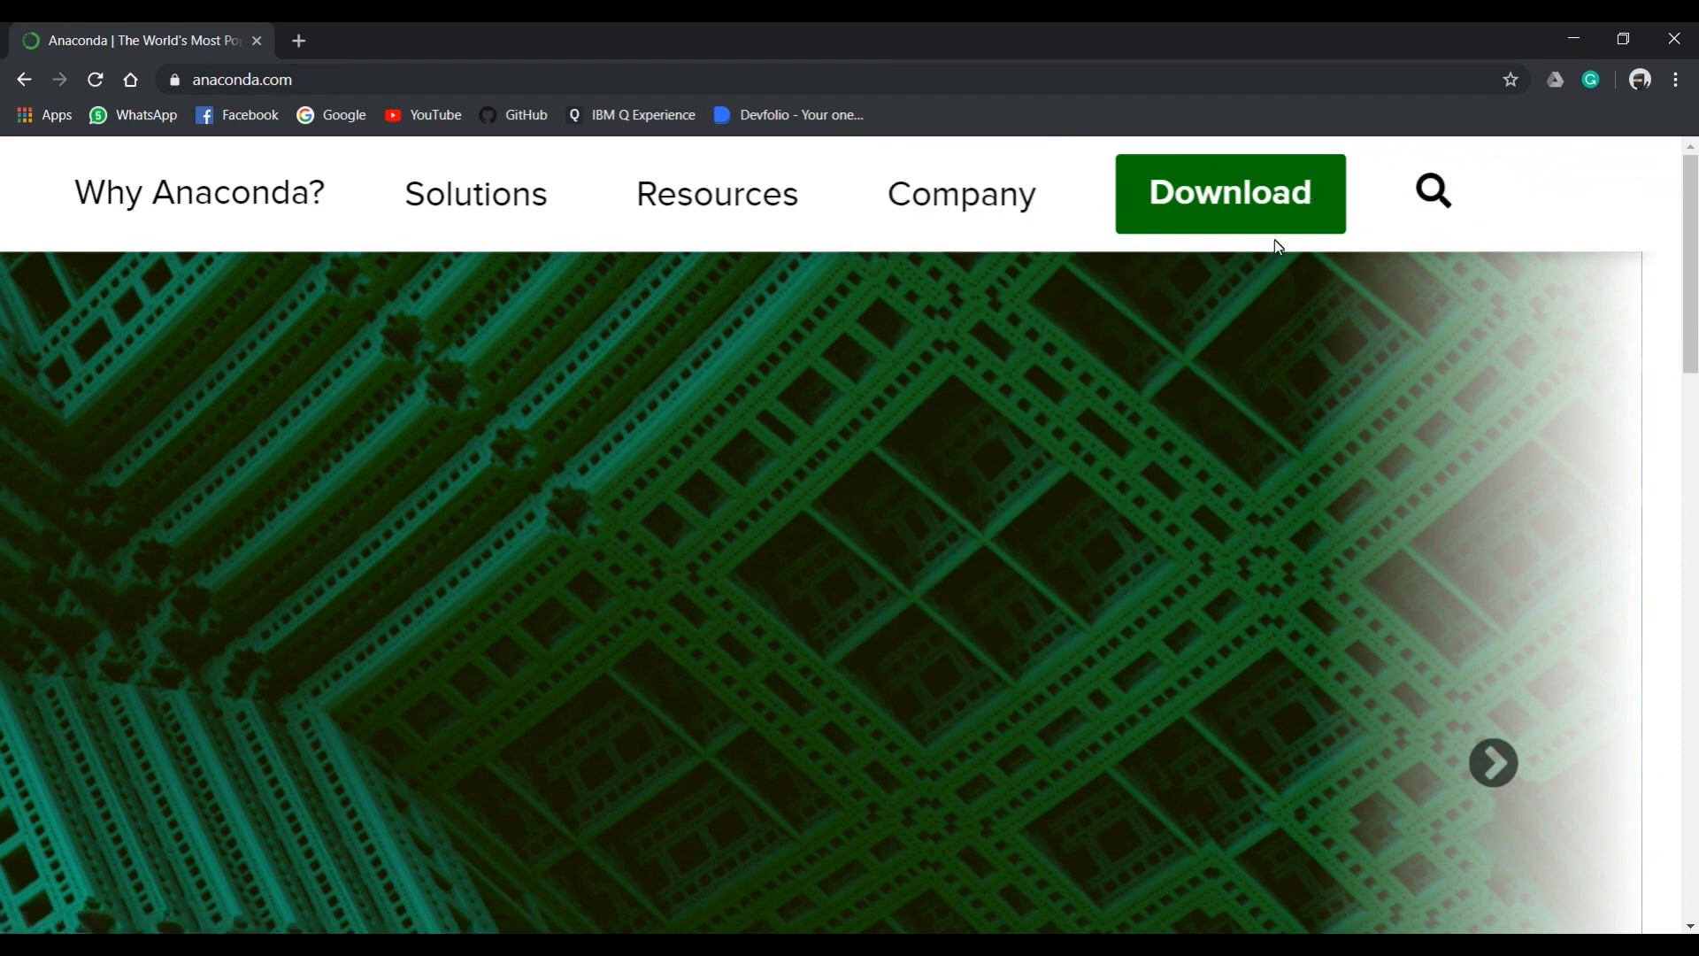
click(1228, 206)
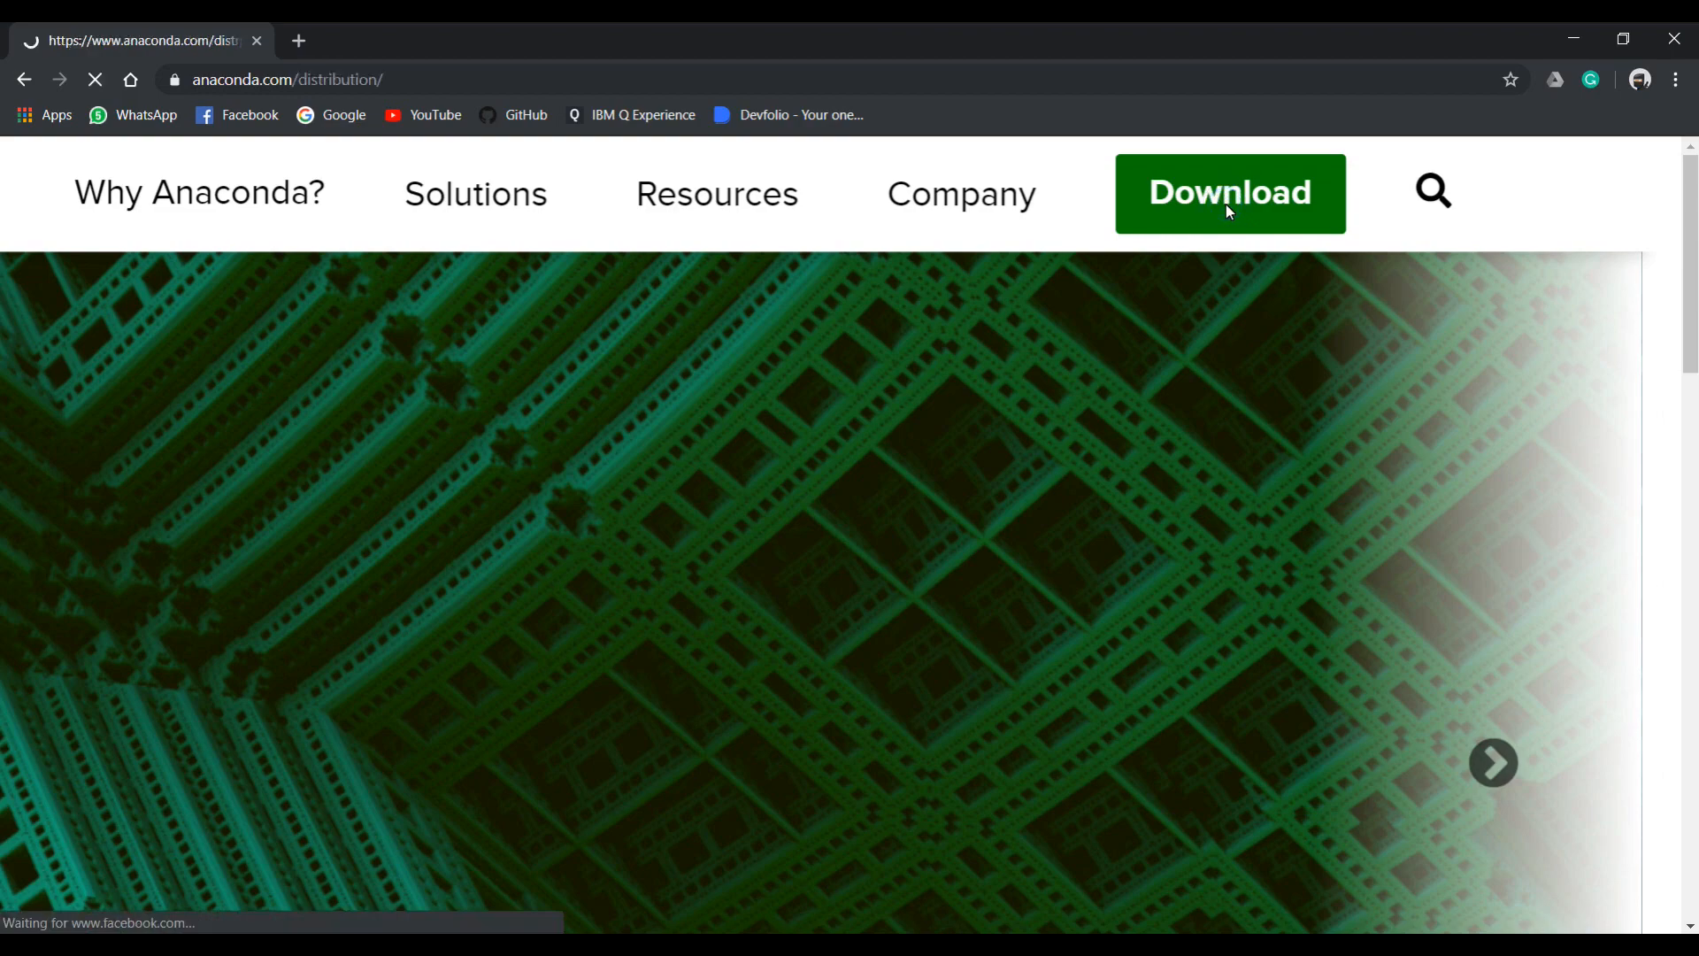
Step: Review the Anaconda 2019.07 installers for Linux, Windows and macOS, finishing on the Windows installers
scroll(925, 303, down, 8)
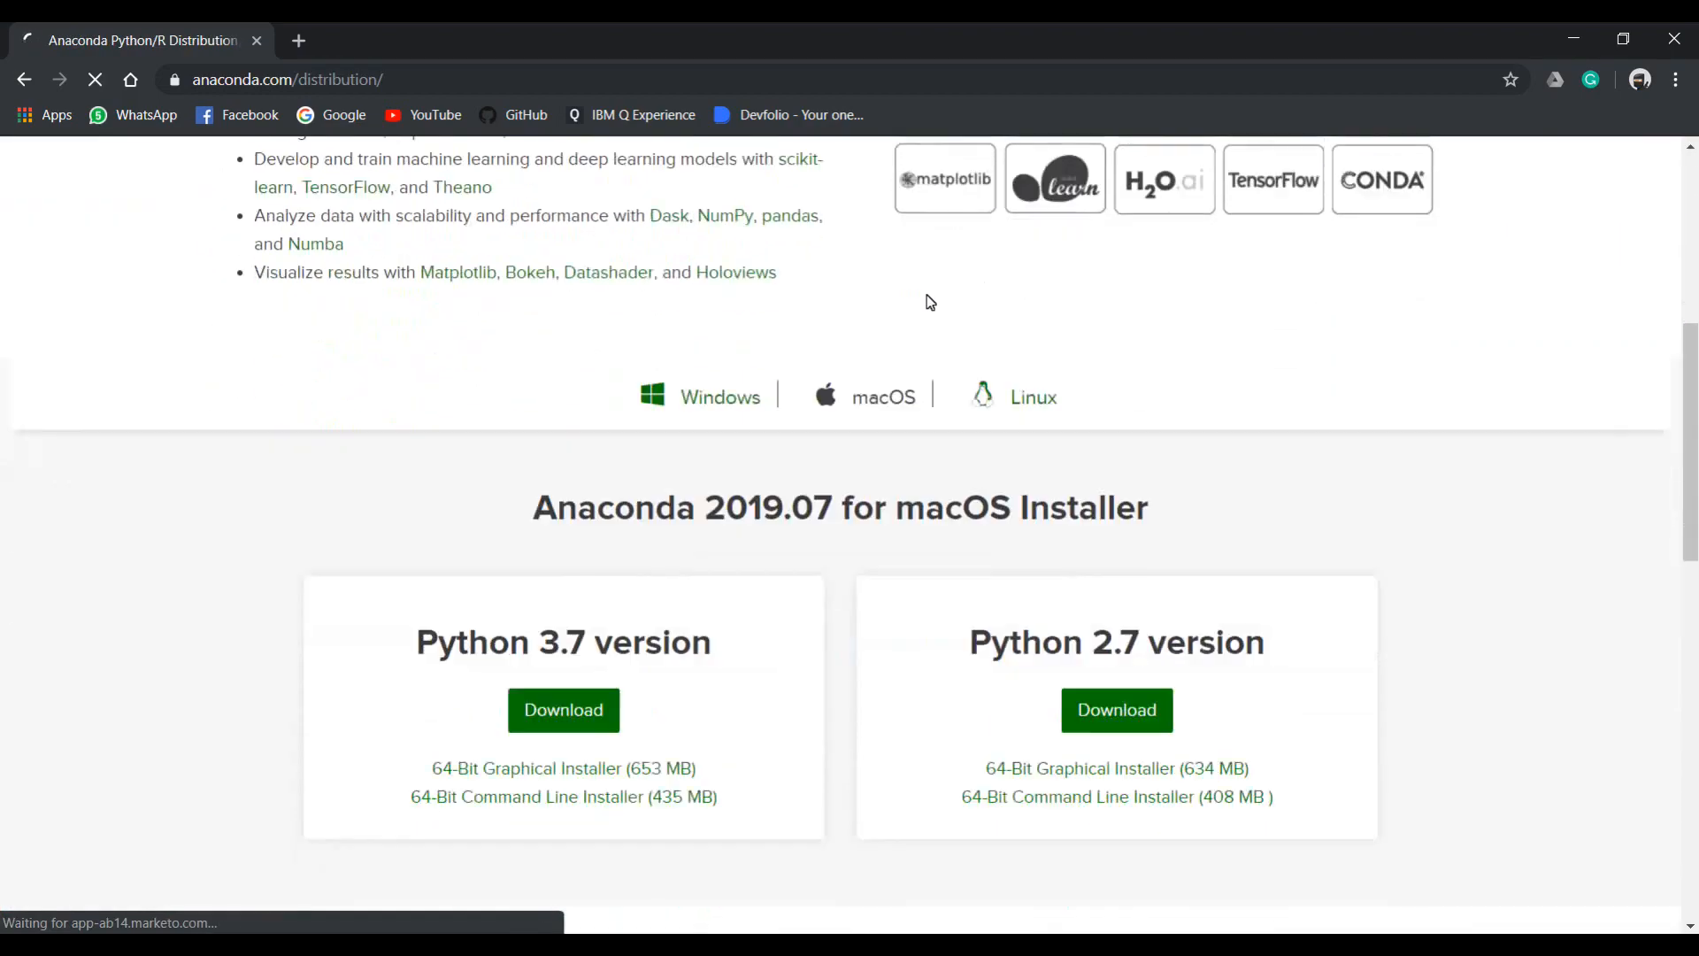
scroll(1293, 281, up, 2)
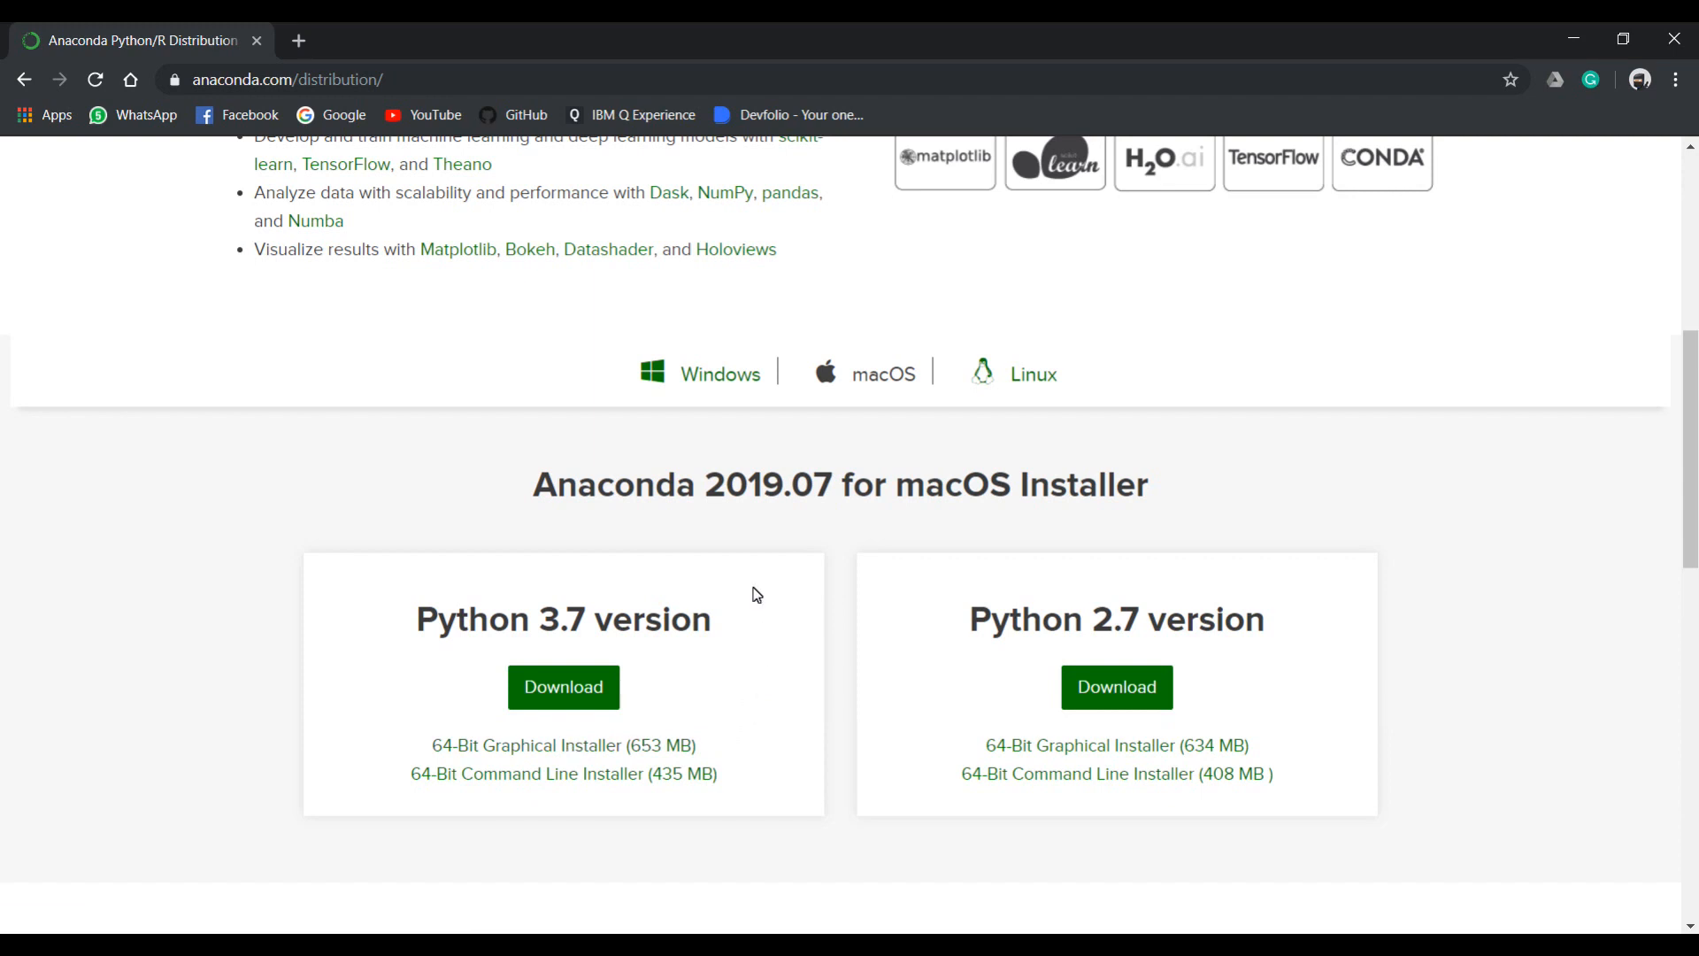
click(1050, 379)
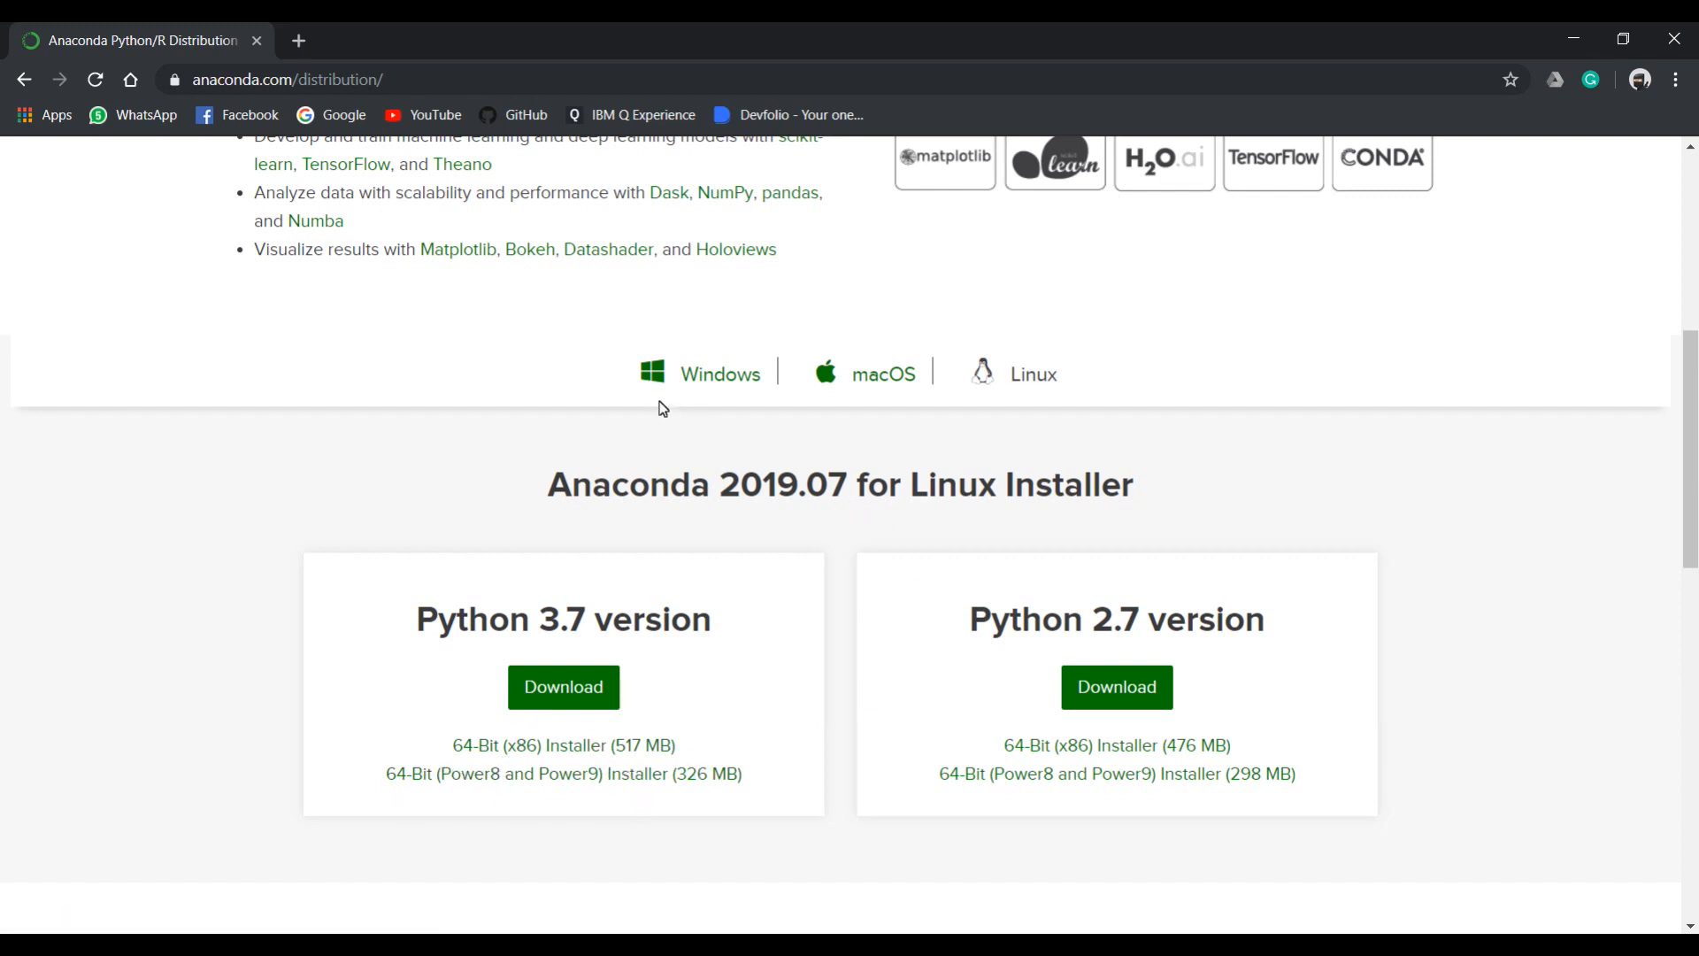
click(689, 376)
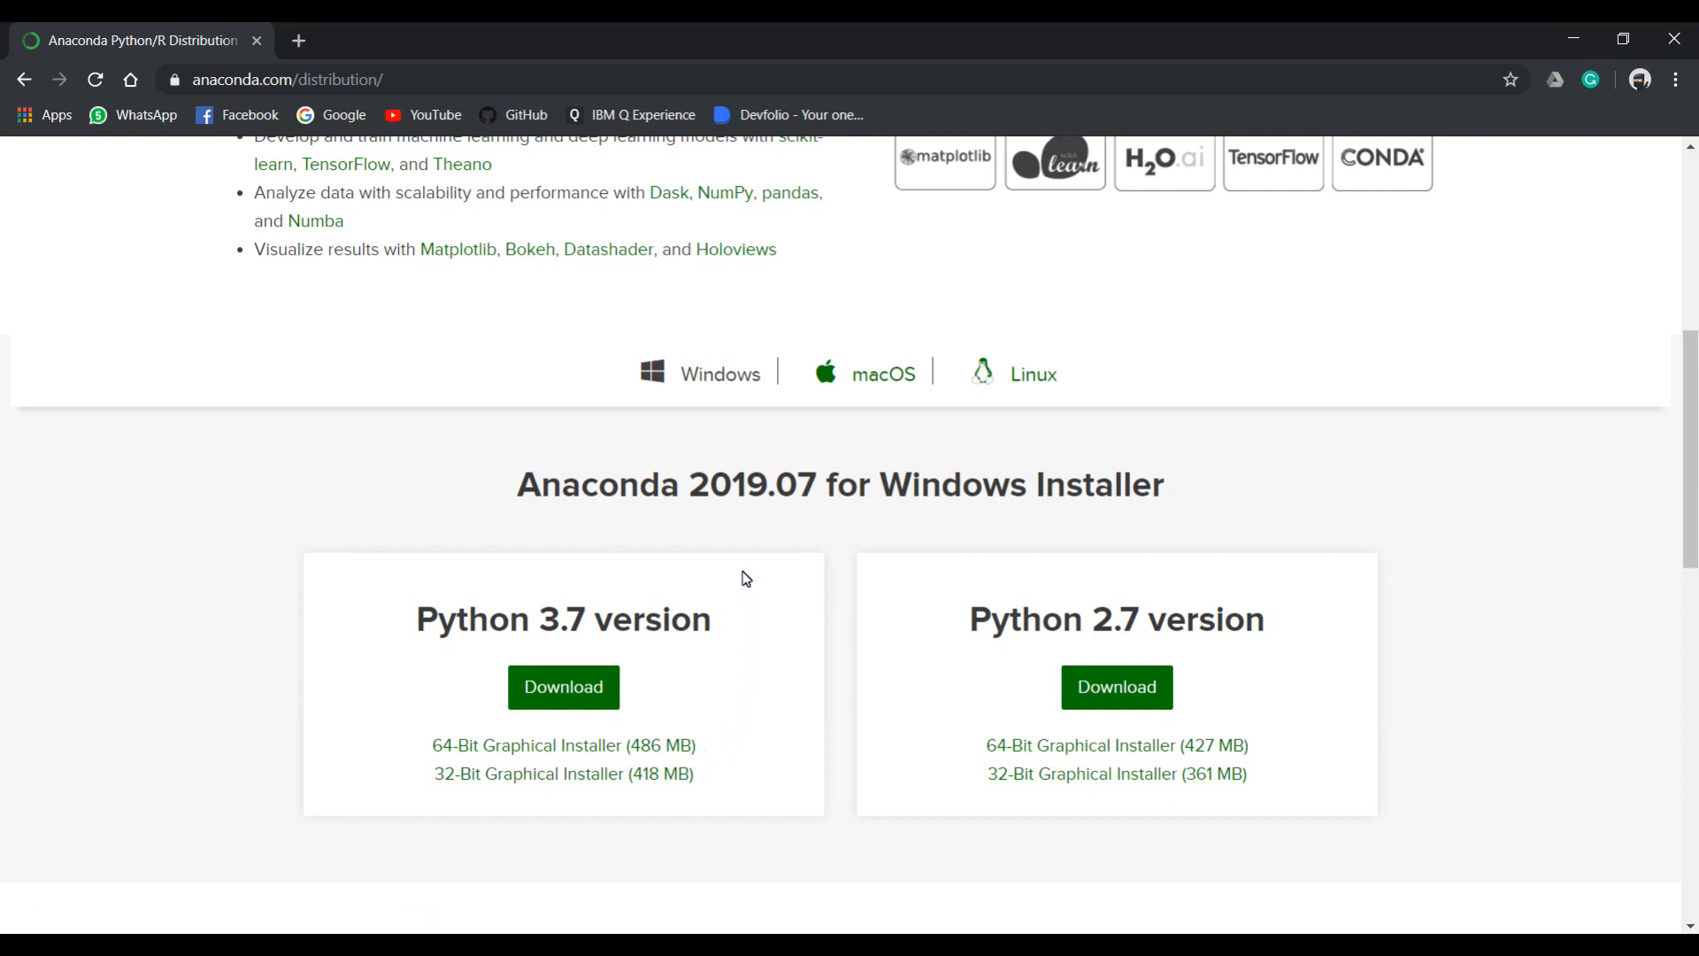
click(822, 375)
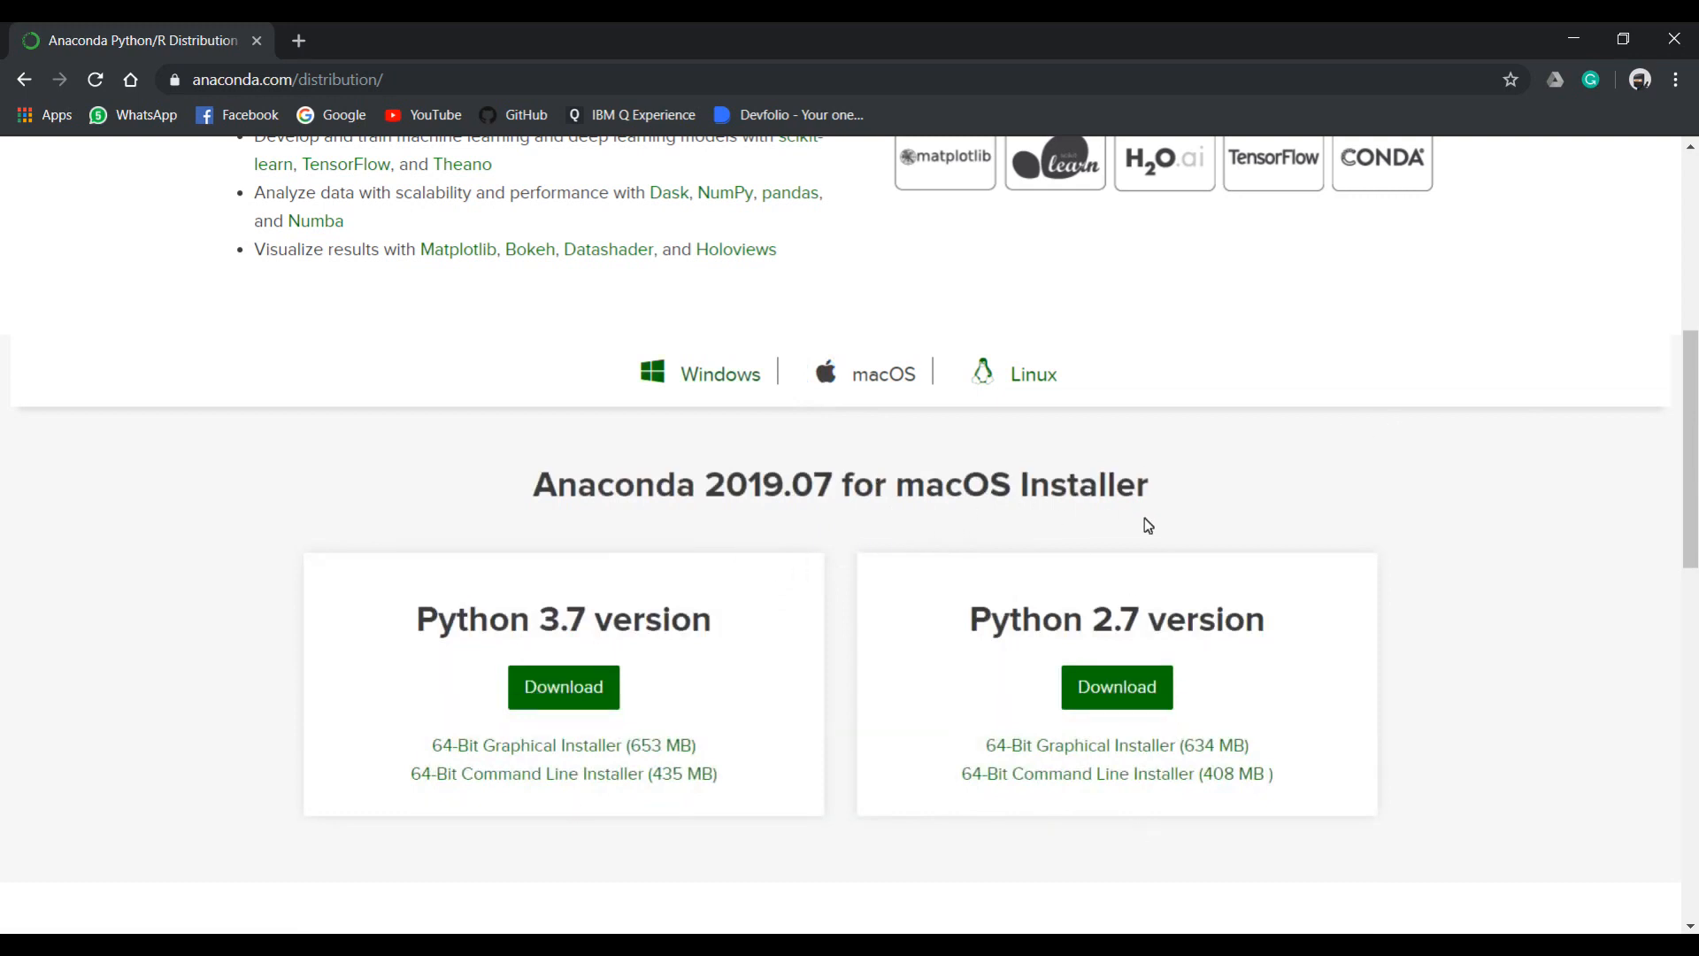
click(691, 383)
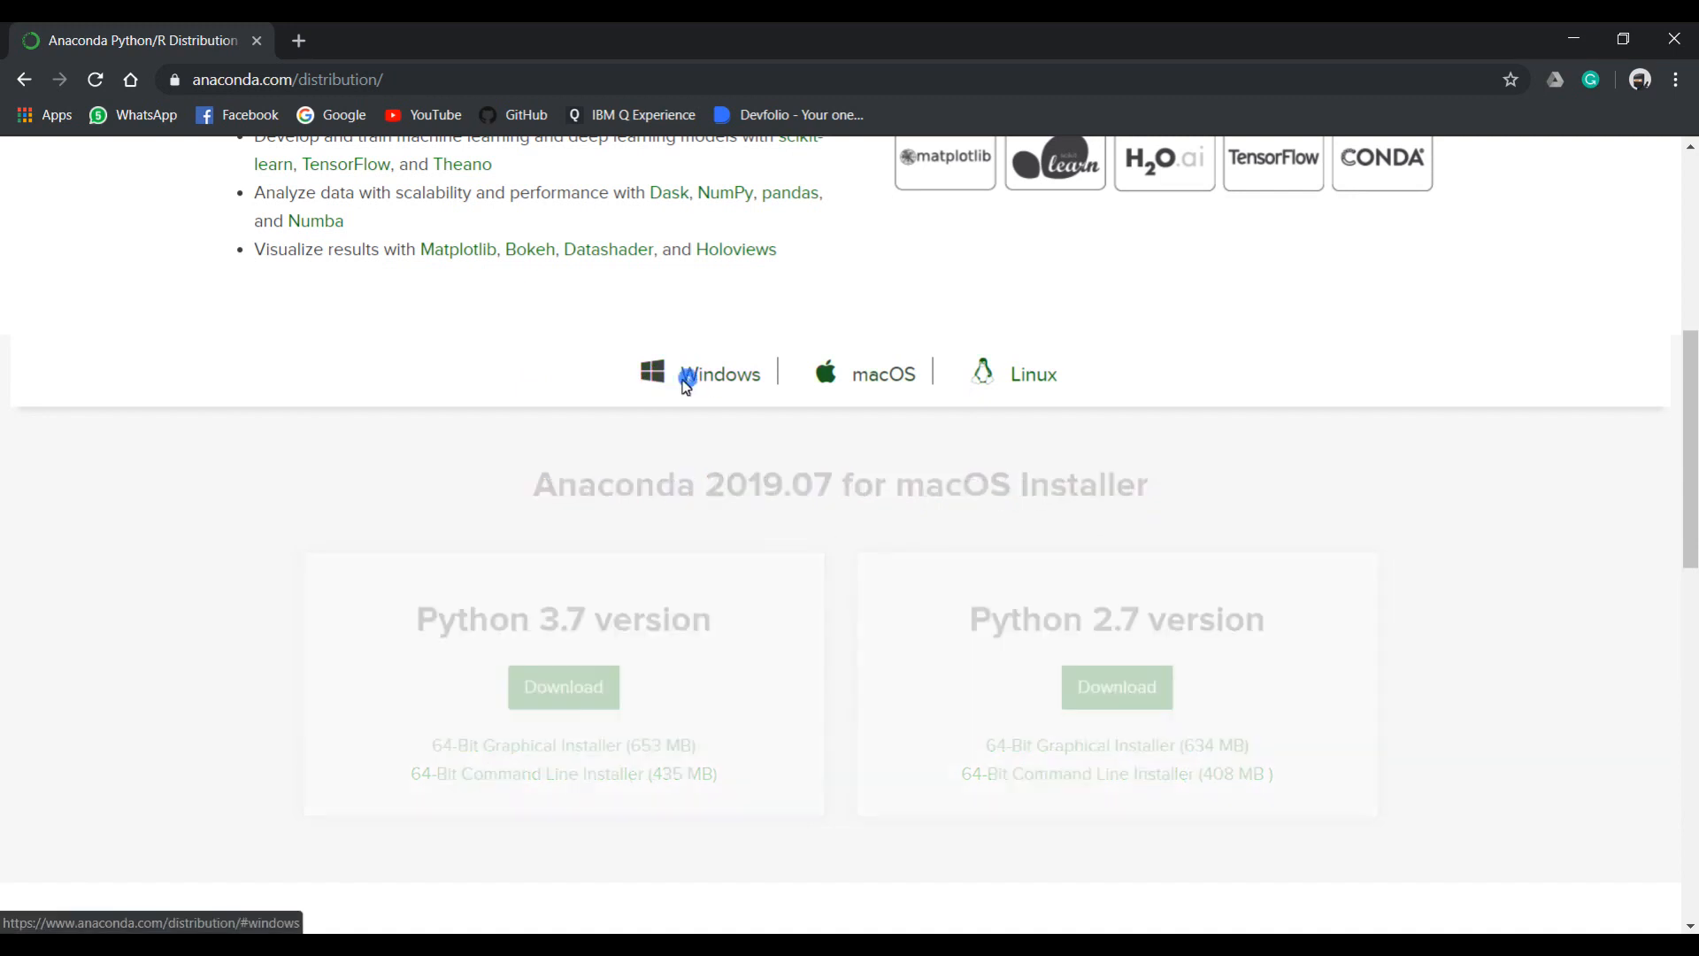
scroll(719, 609, down, 2)
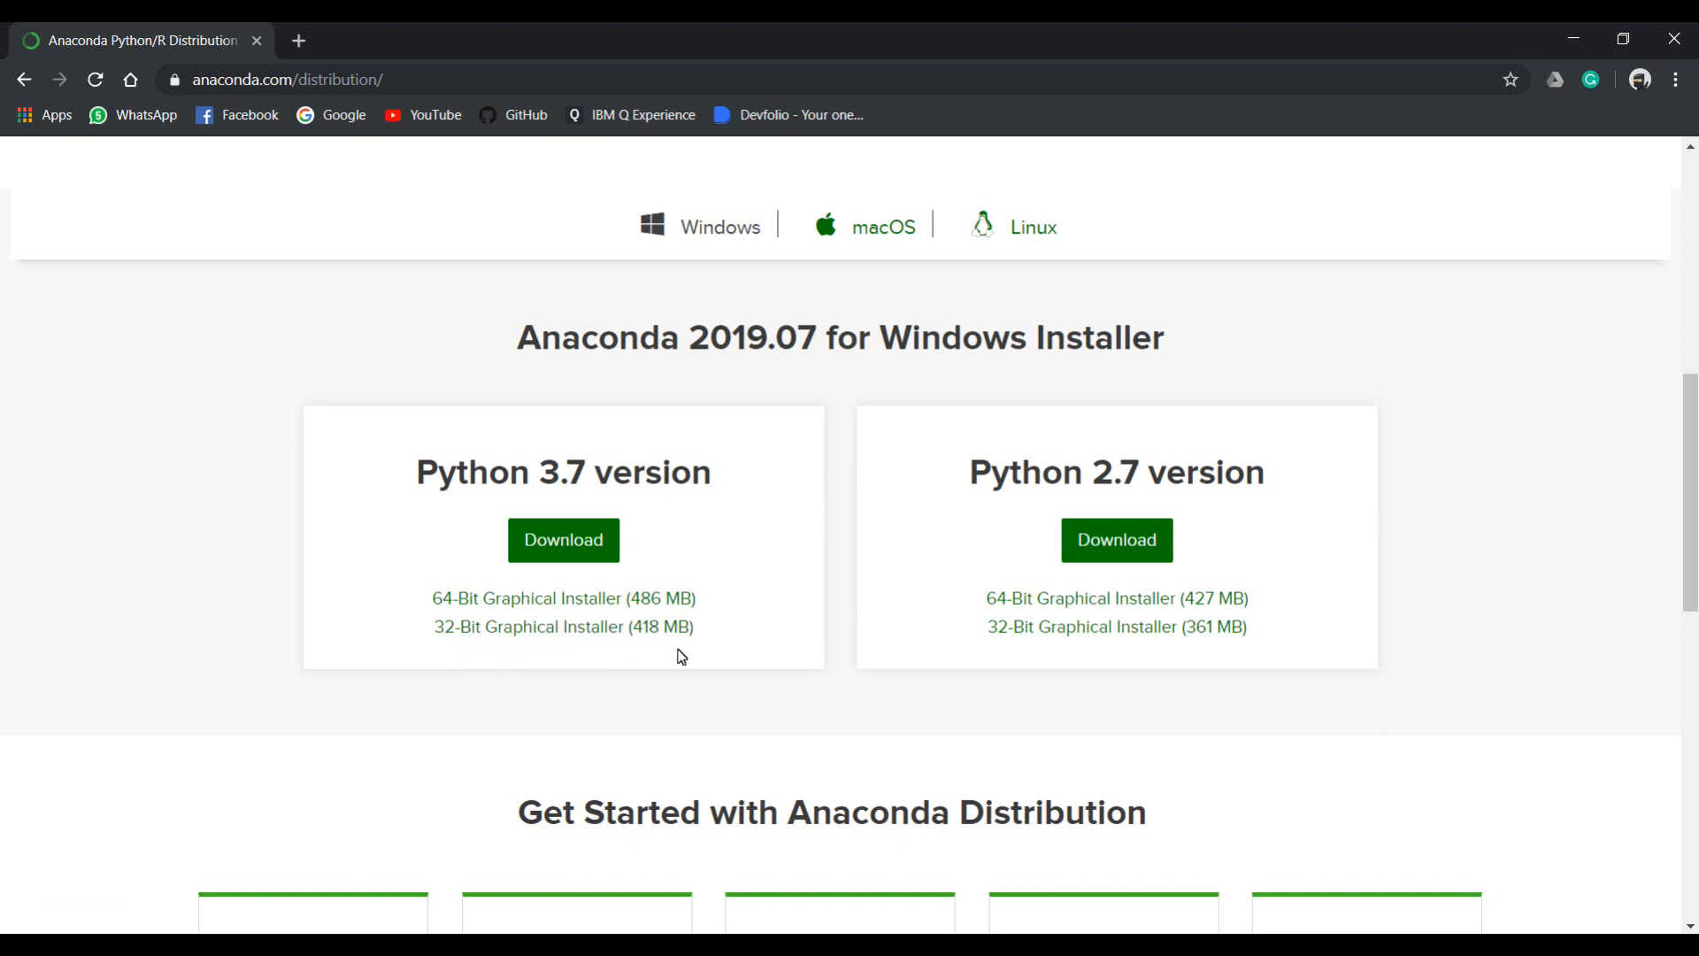
Step: Start downloading the 64-bit Graphical Installer for Python 3.7 on Windows and cancel the download
click(596, 601)
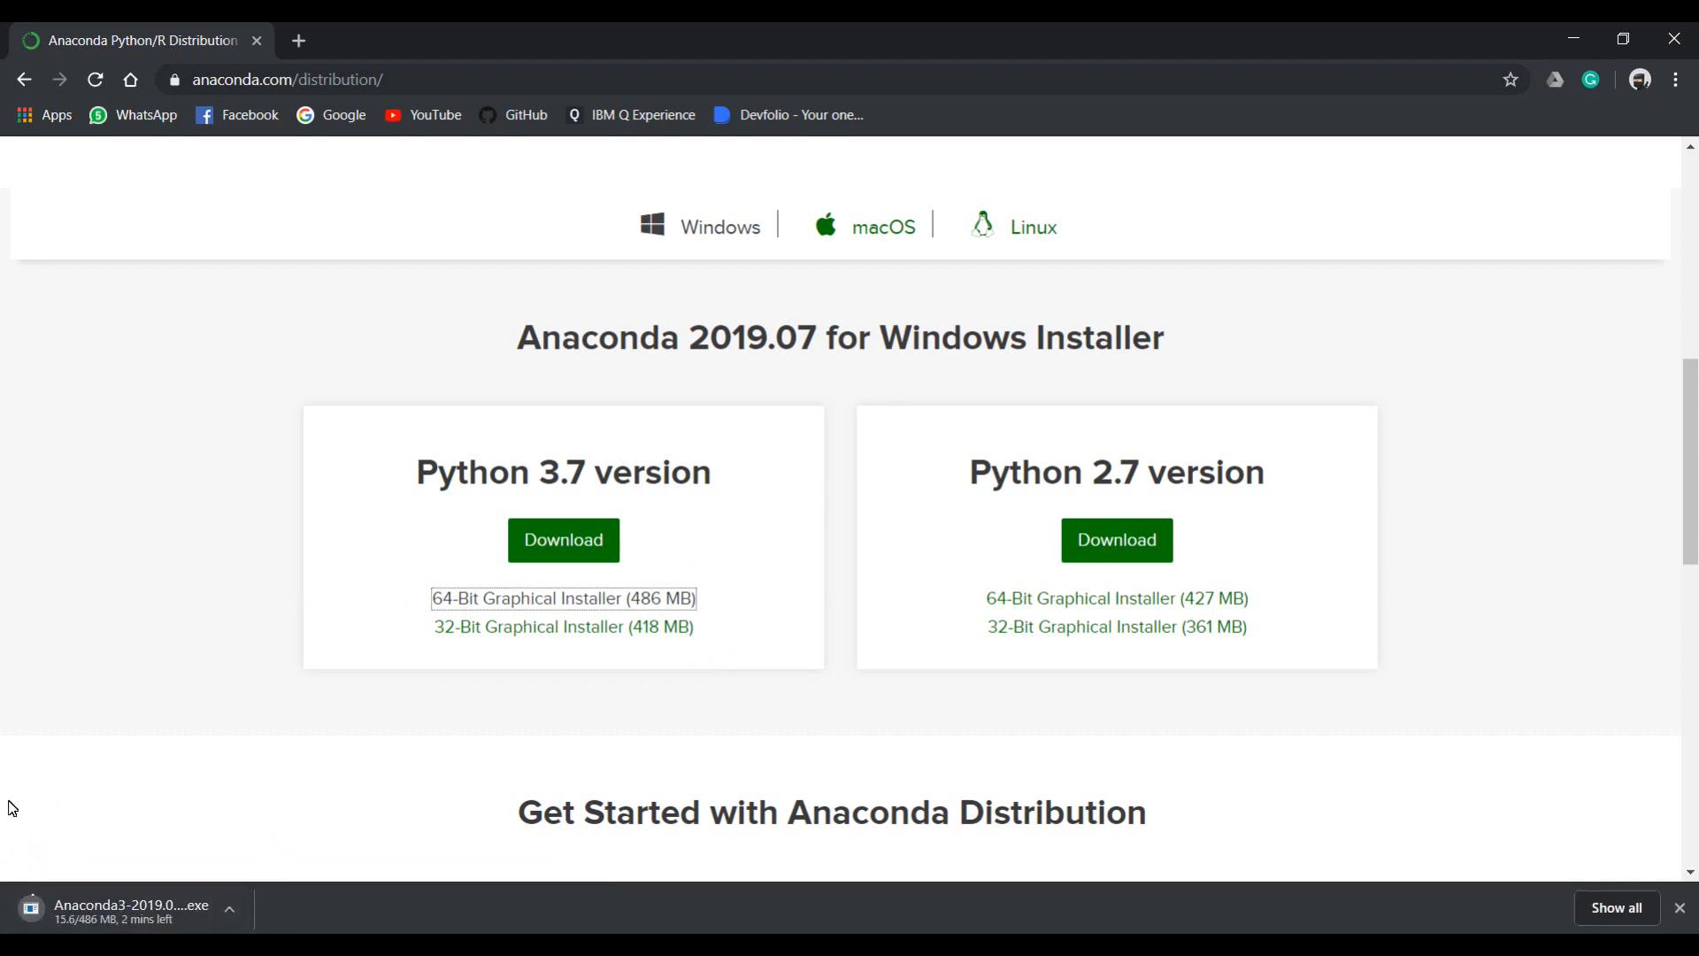
click(232, 906)
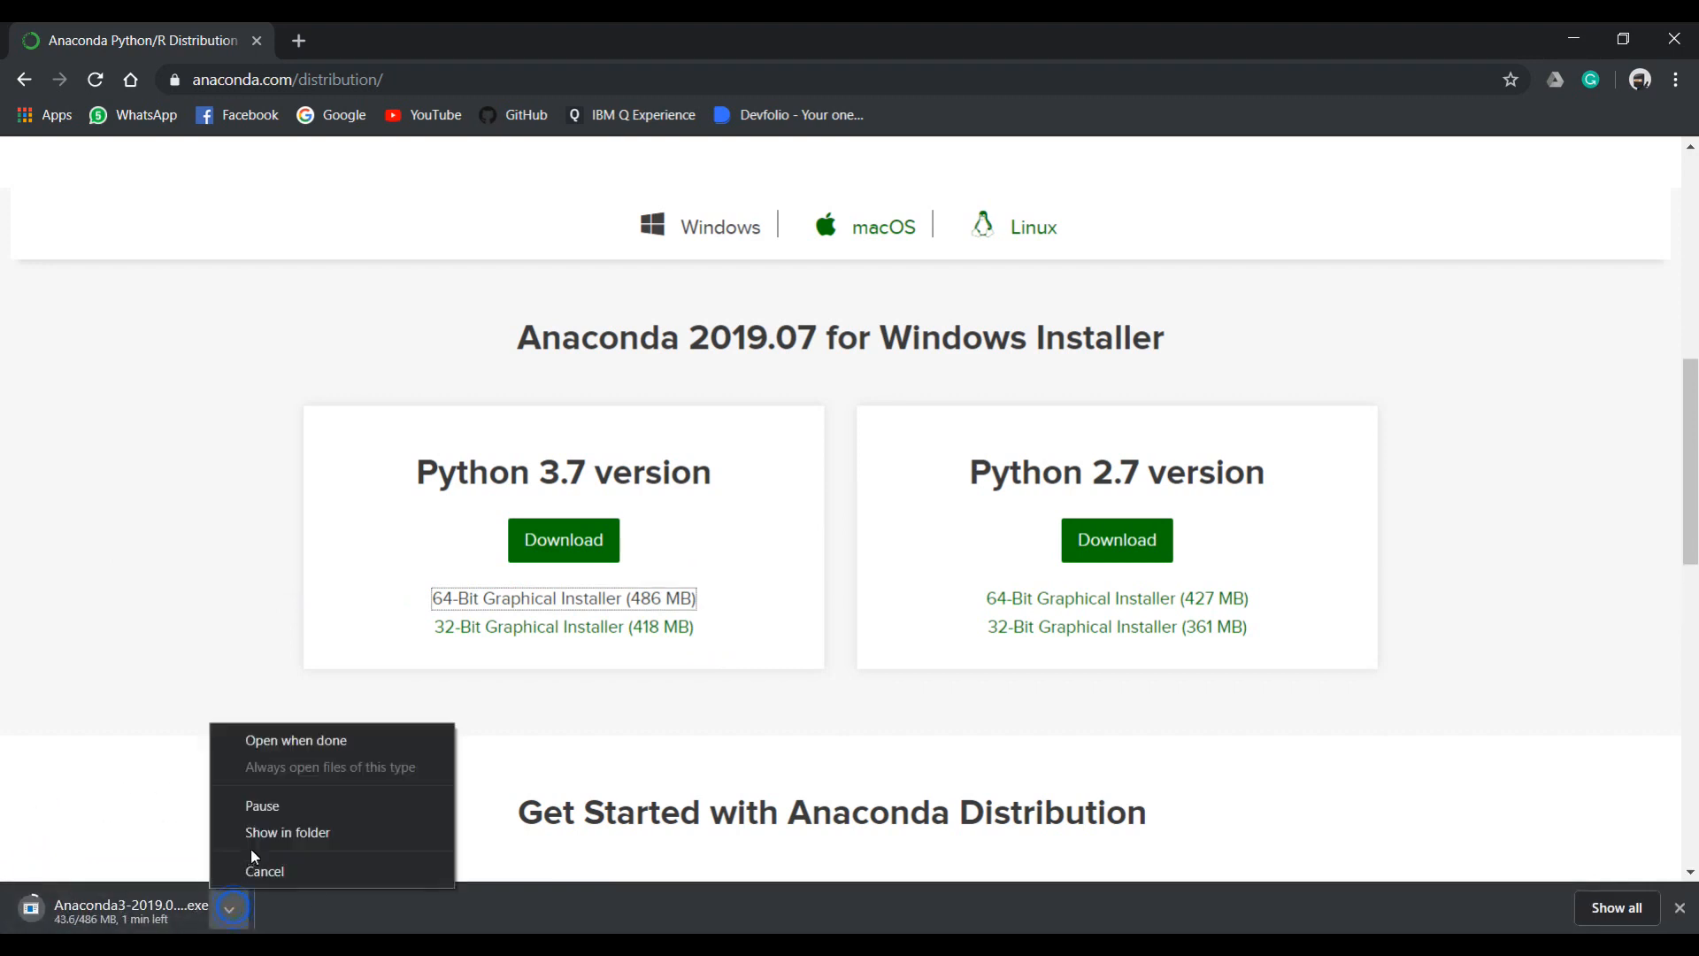
click(256, 868)
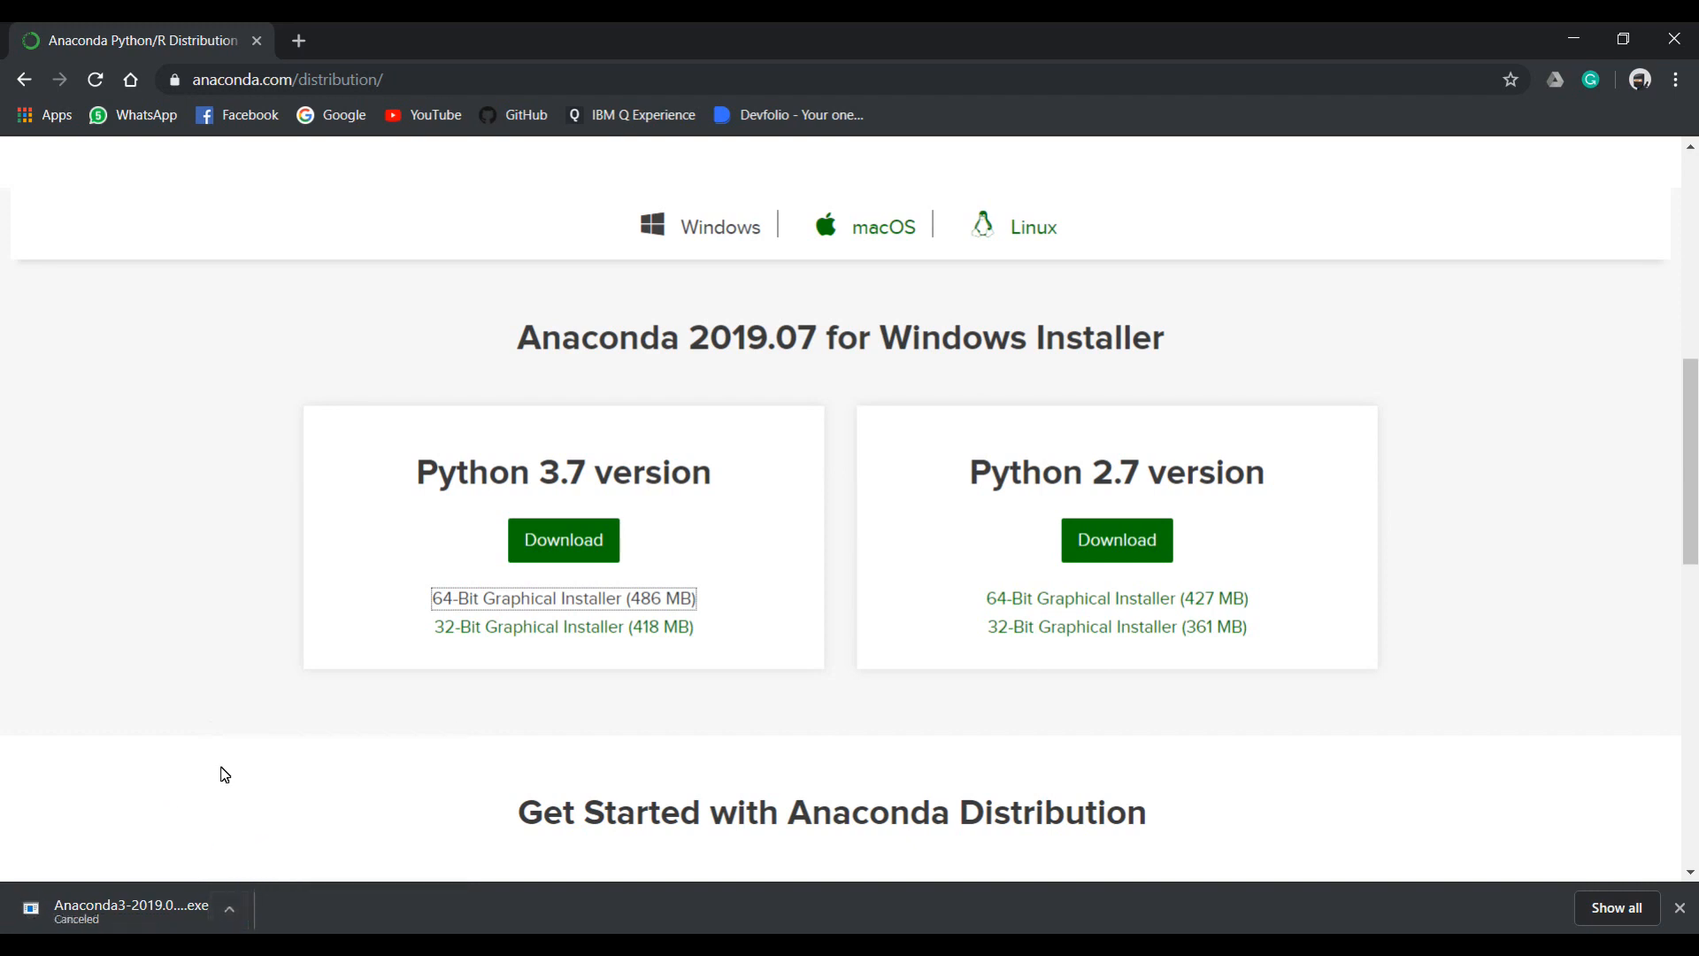
Step: Switch to File Explorer and run the Anaconda3-2019.07-Windows-x86_64 (1) installer from the Downloads folder
click(1573, 38)
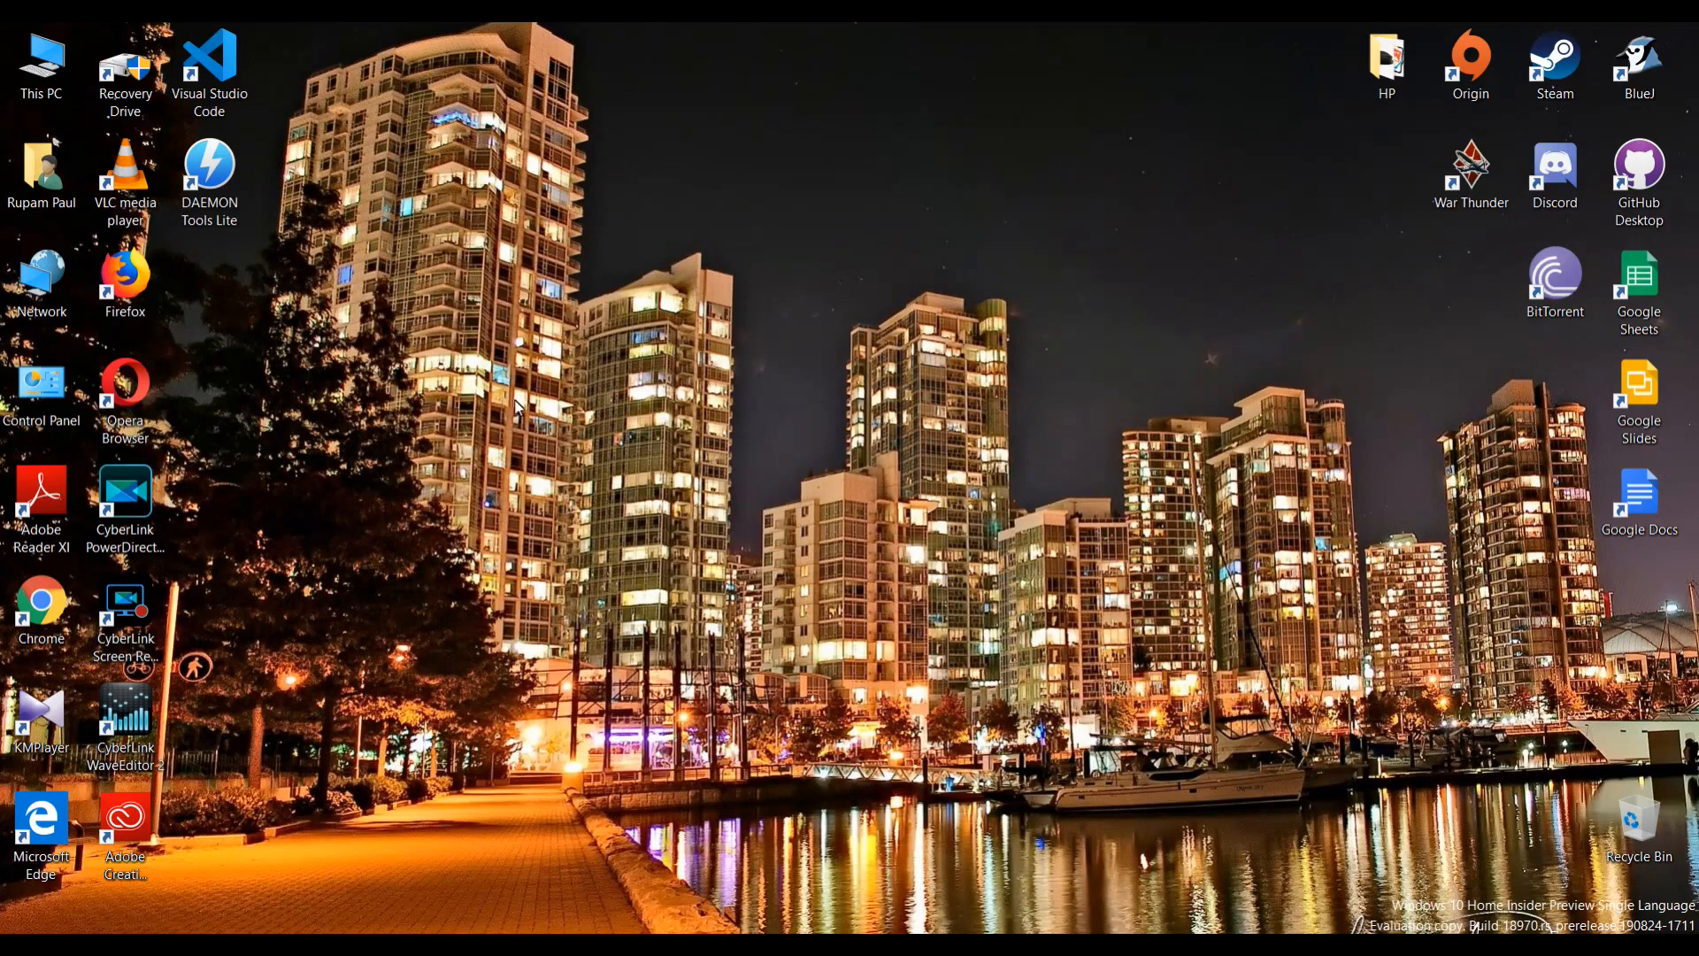
key(super+e)
click(259, 288)
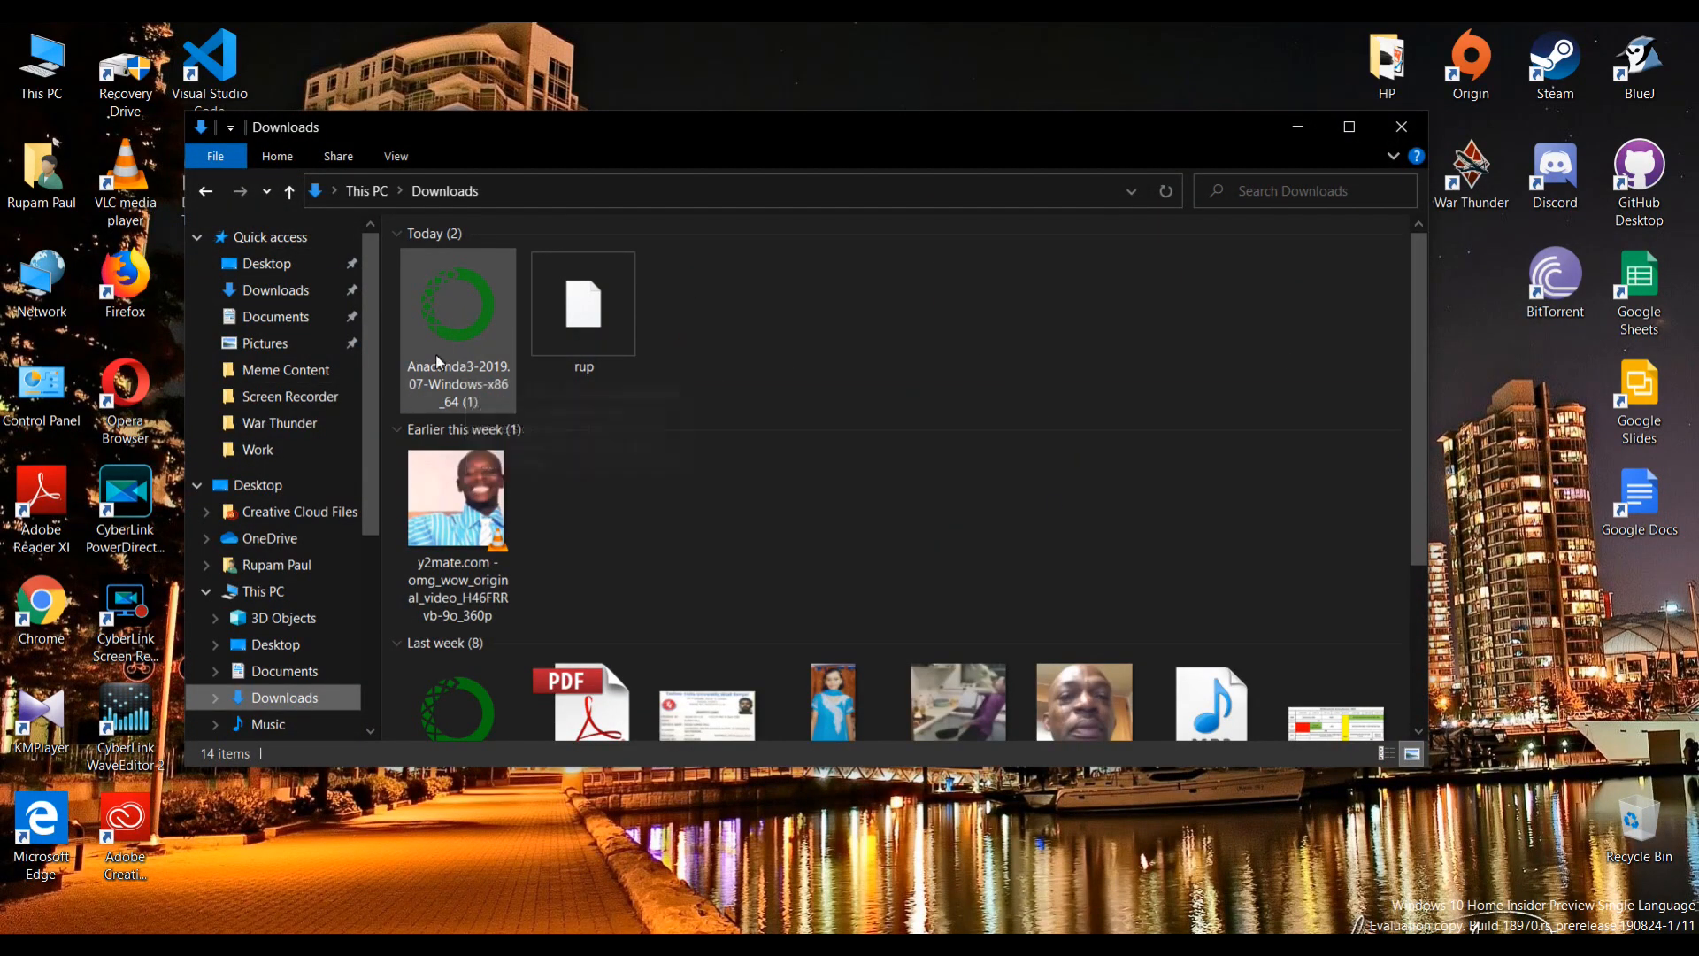
double_click(453, 305)
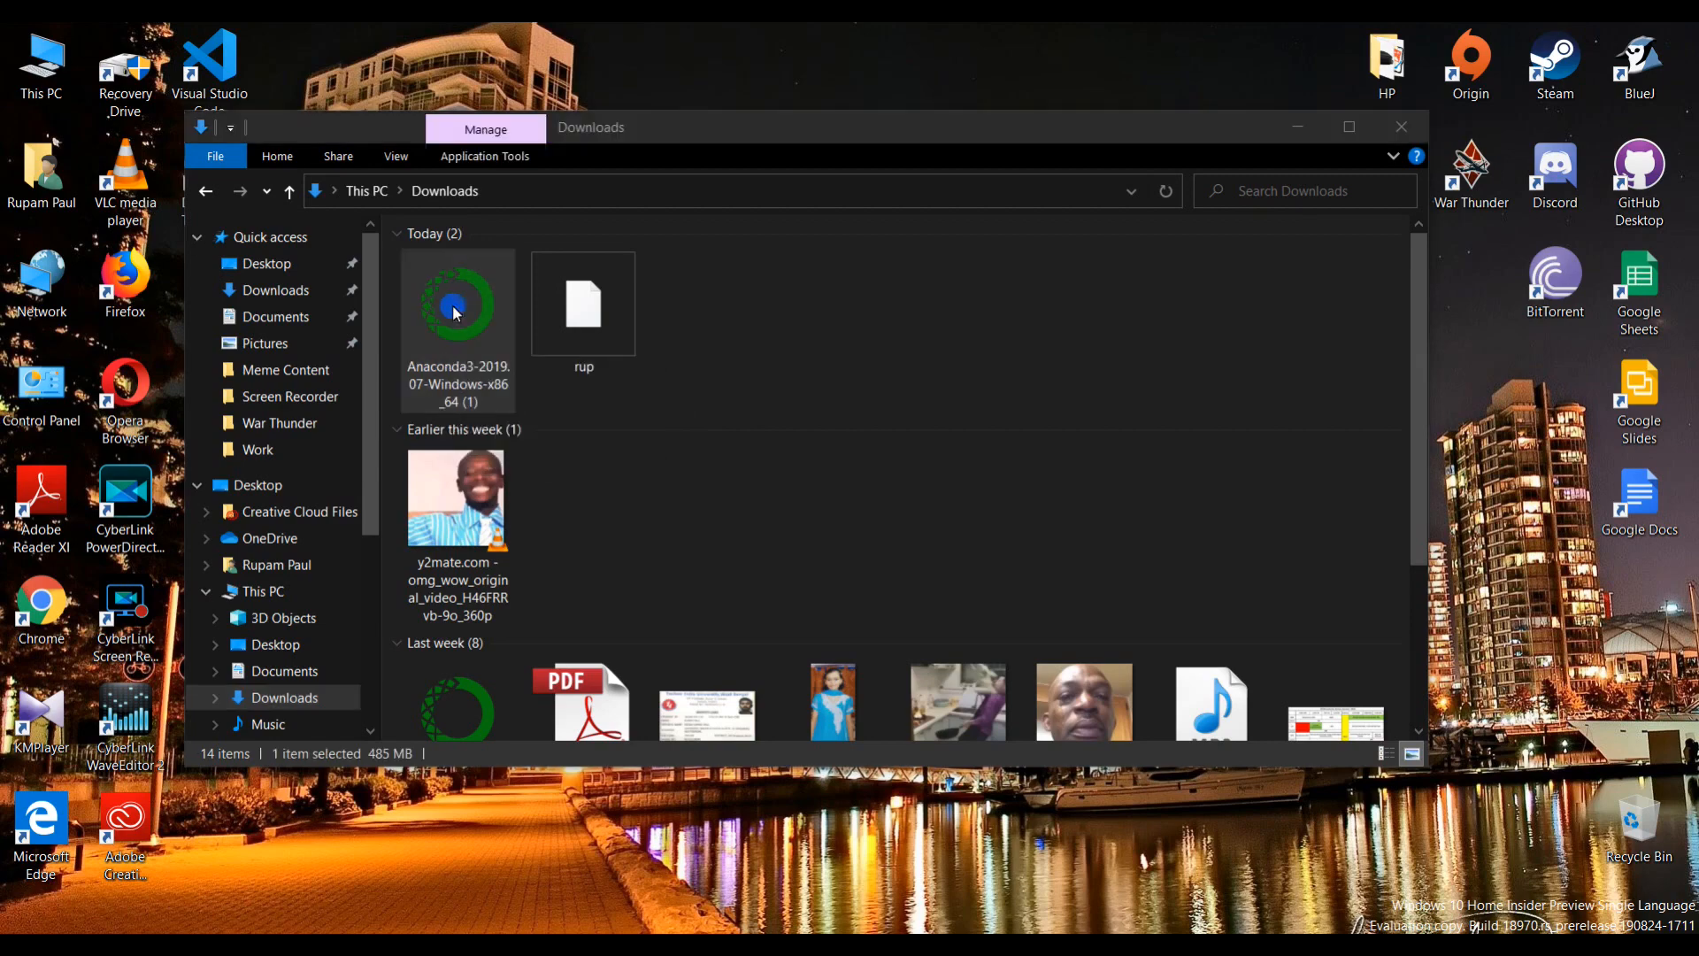
click(1292, 128)
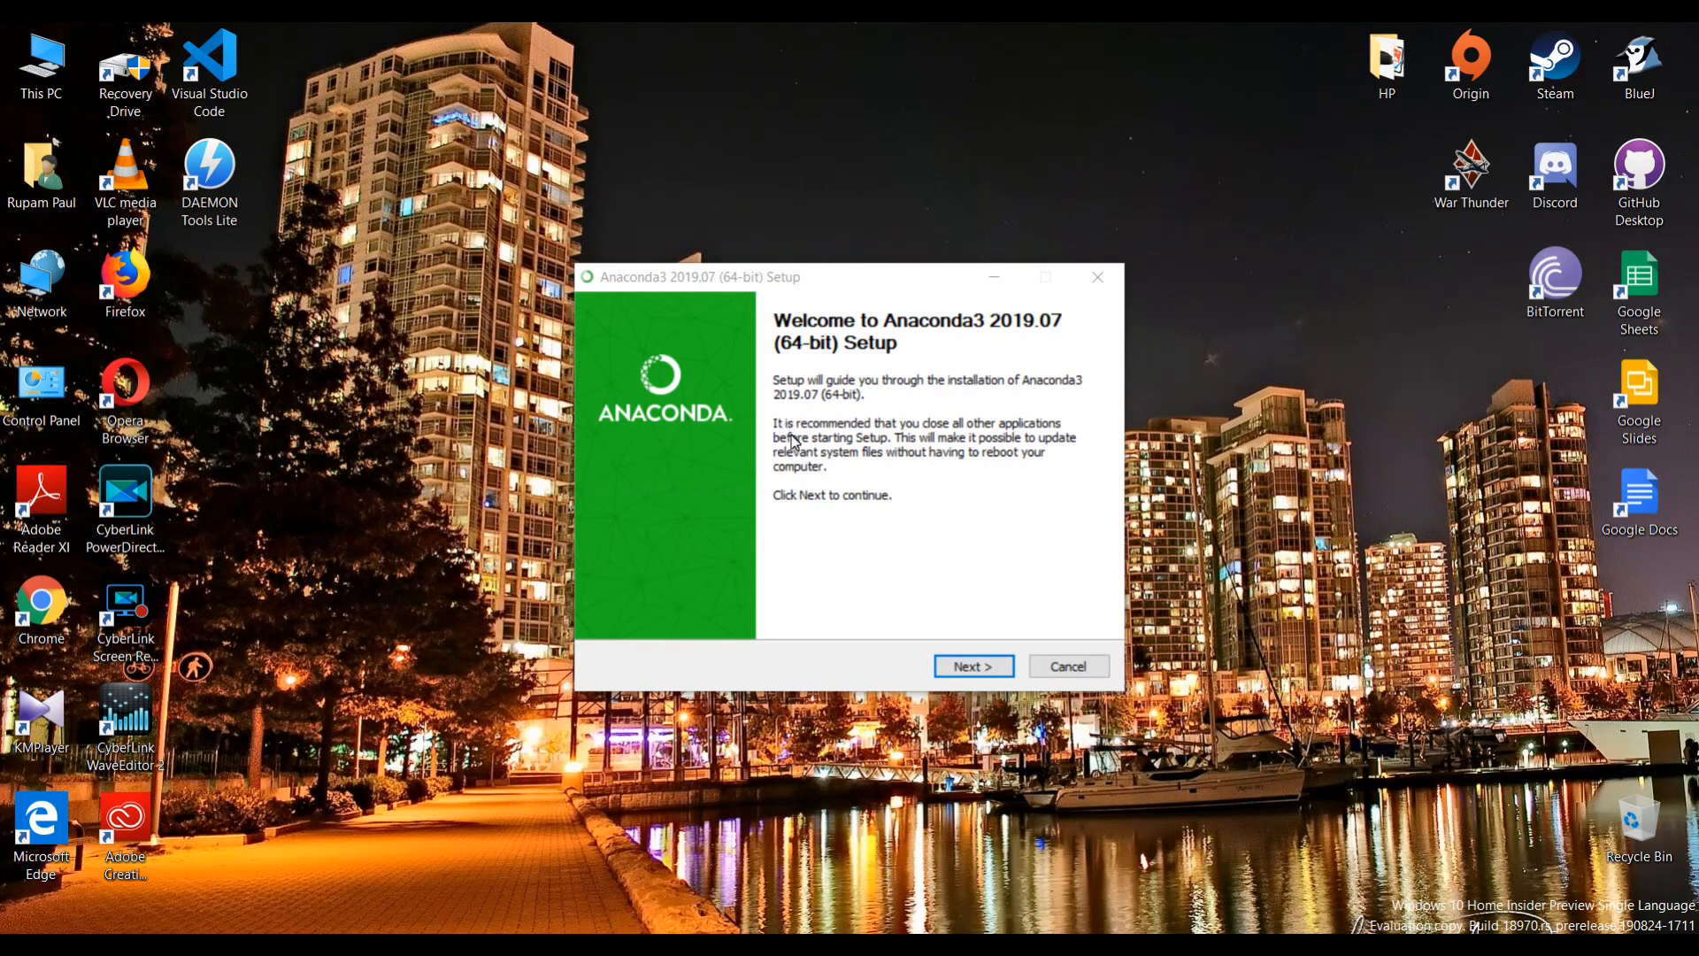
Step: Accept the license and try to install Anaconda3 for Just Me in the default folder C:\Users\HP\Anaconda3
click(965, 667)
click(964, 667)
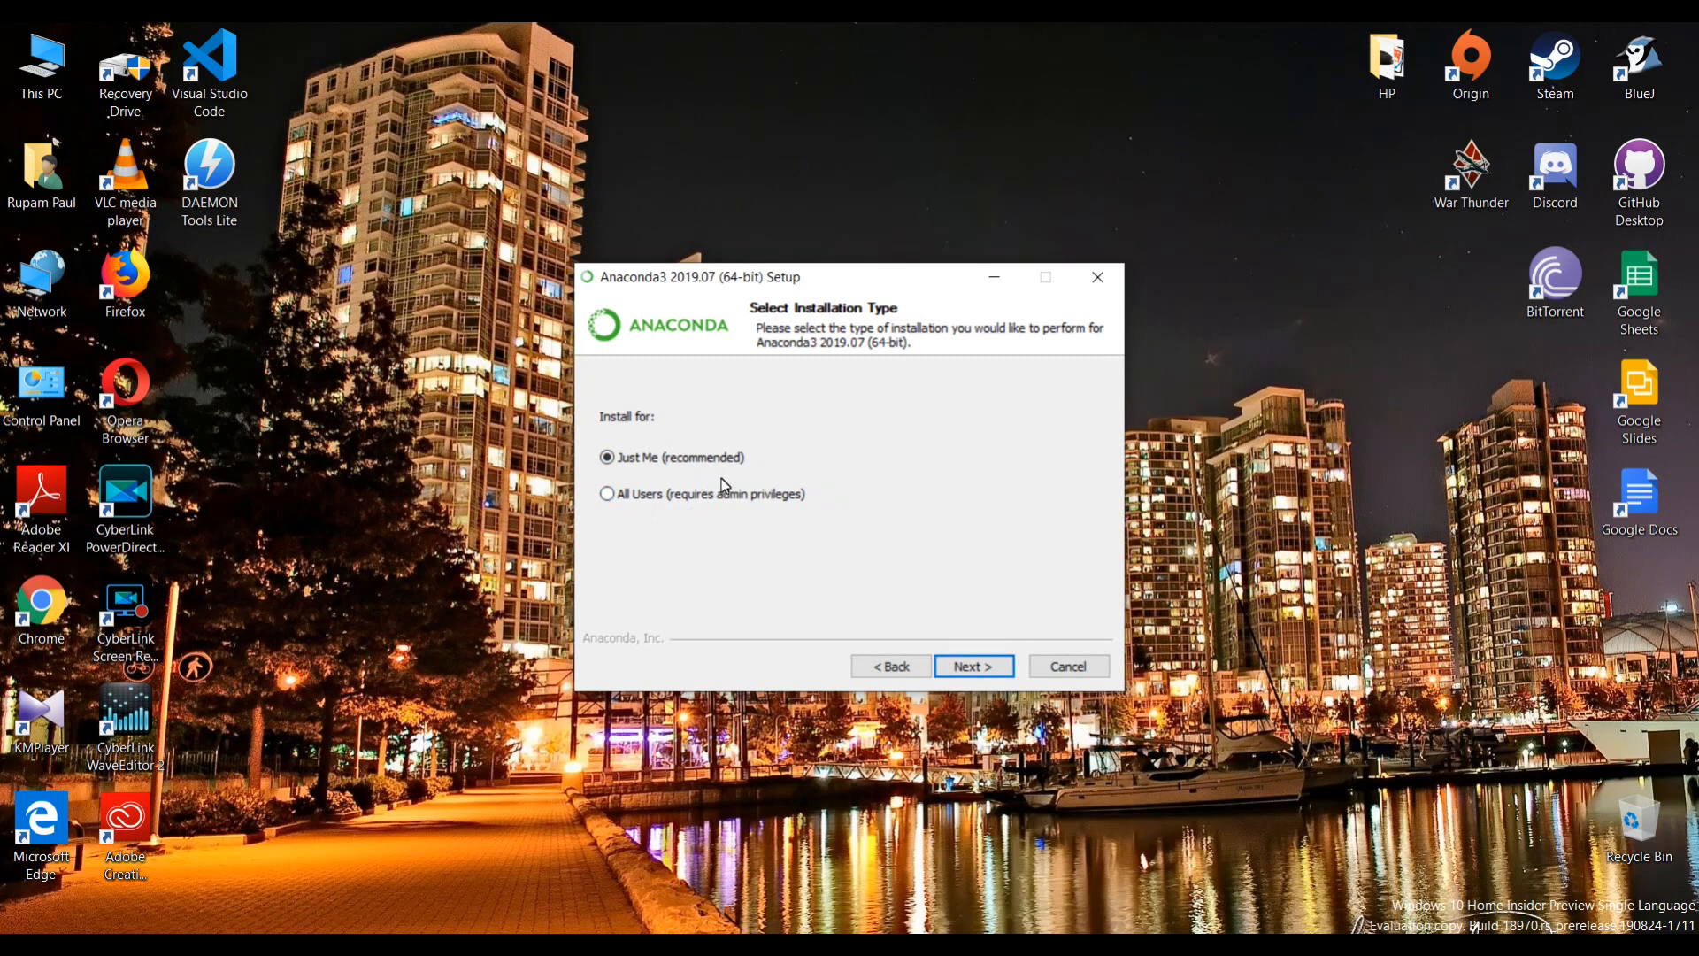
click(965, 666)
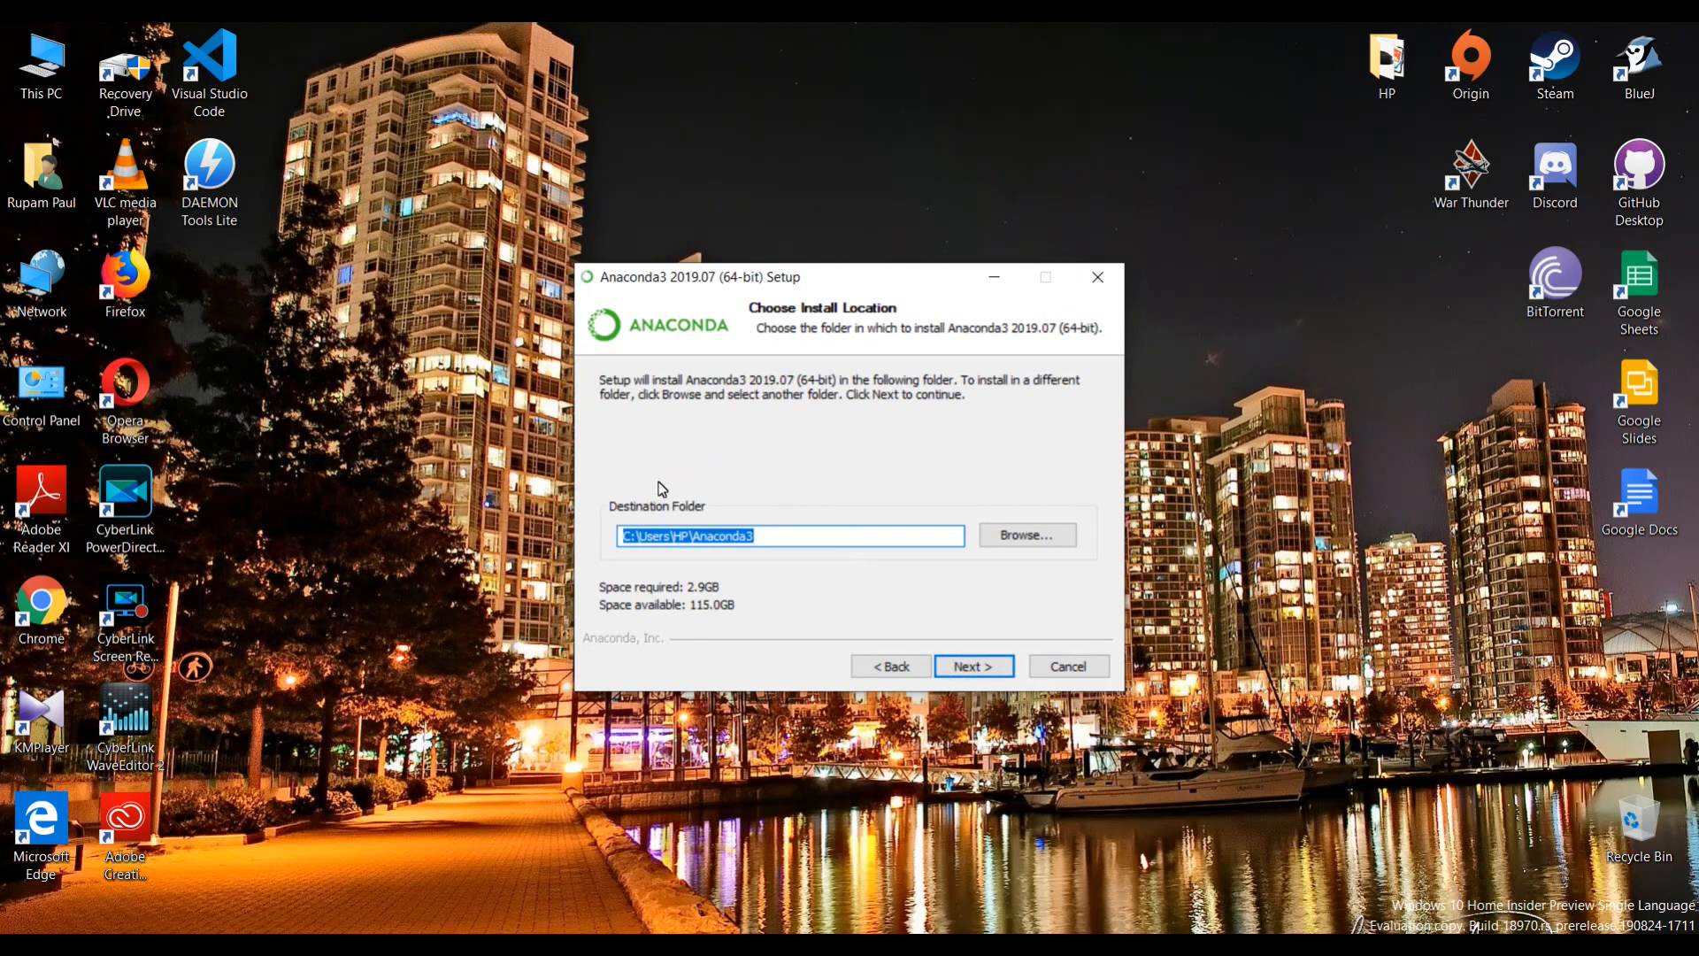
click(837, 599)
click(994, 670)
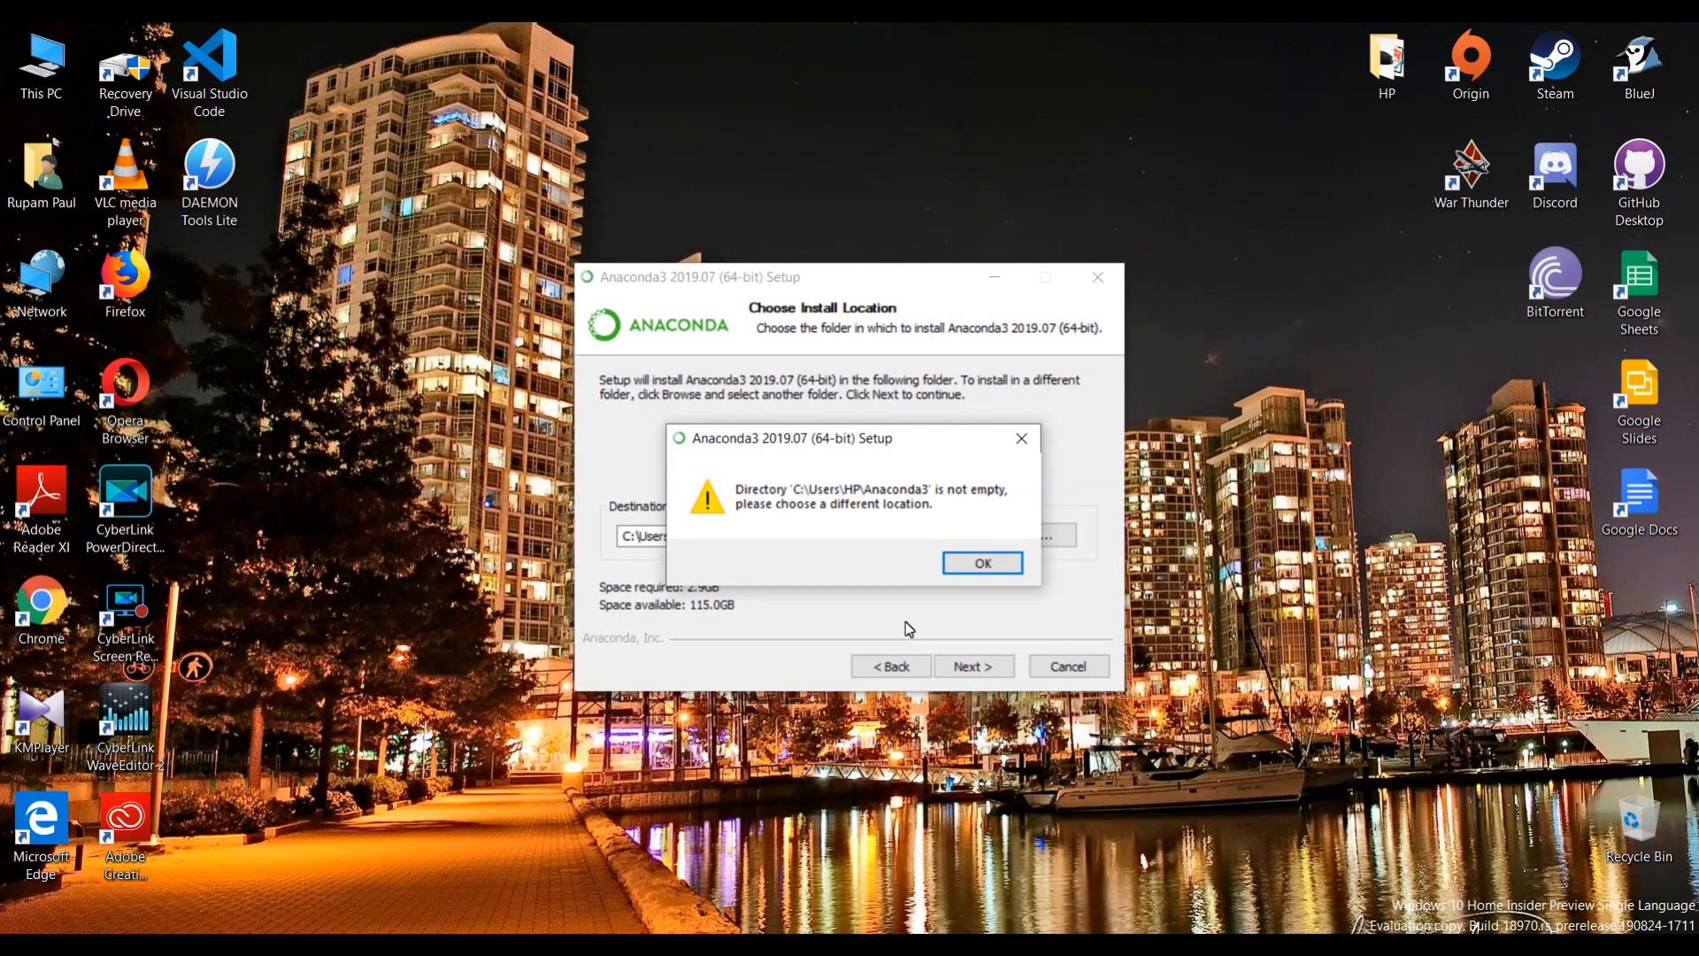
Step: Dismiss the install location warning and quit the Anaconda3 setup
click(1022, 438)
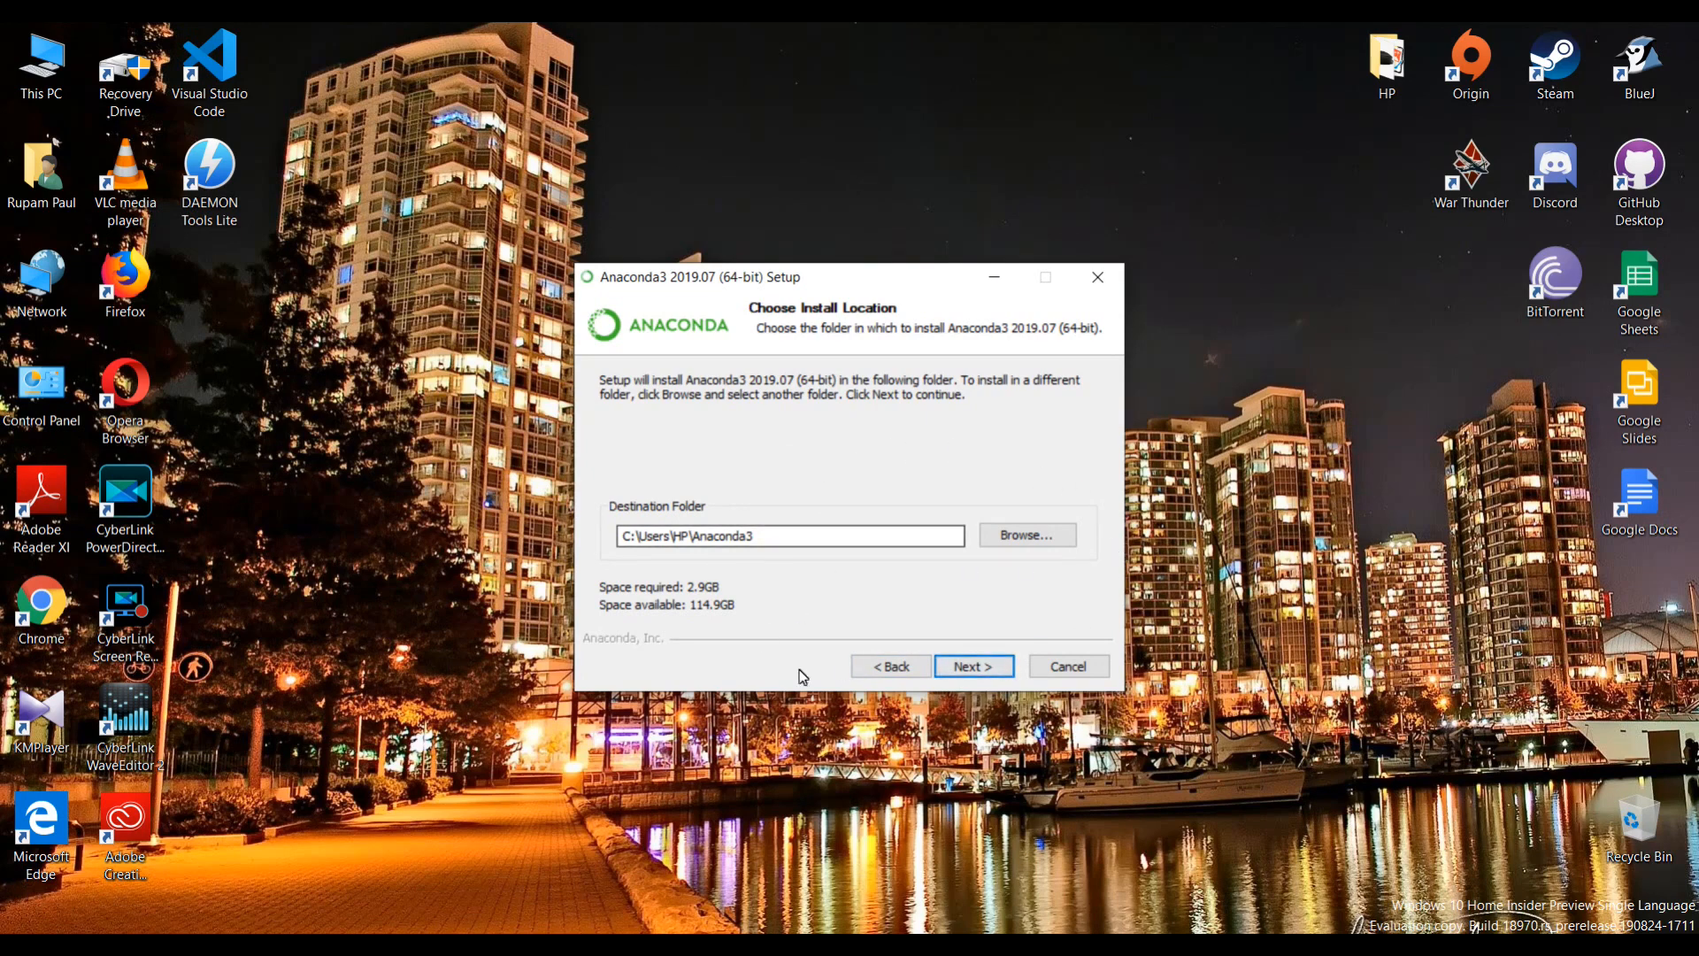
click(1099, 279)
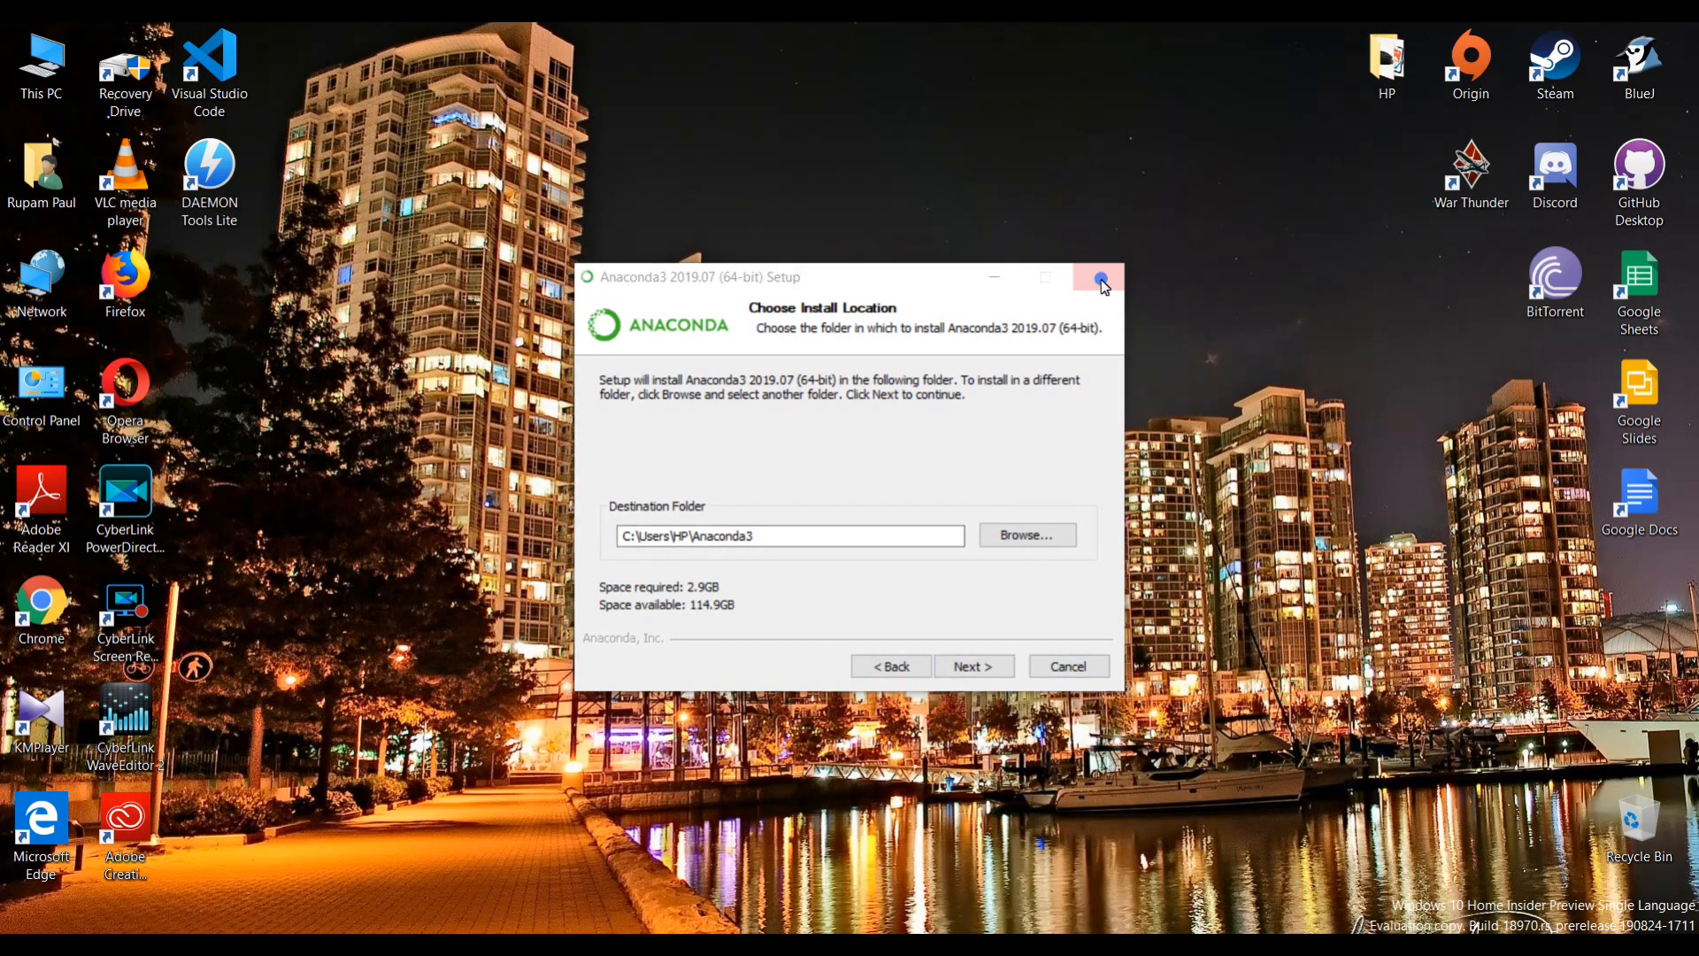
click(910, 563)
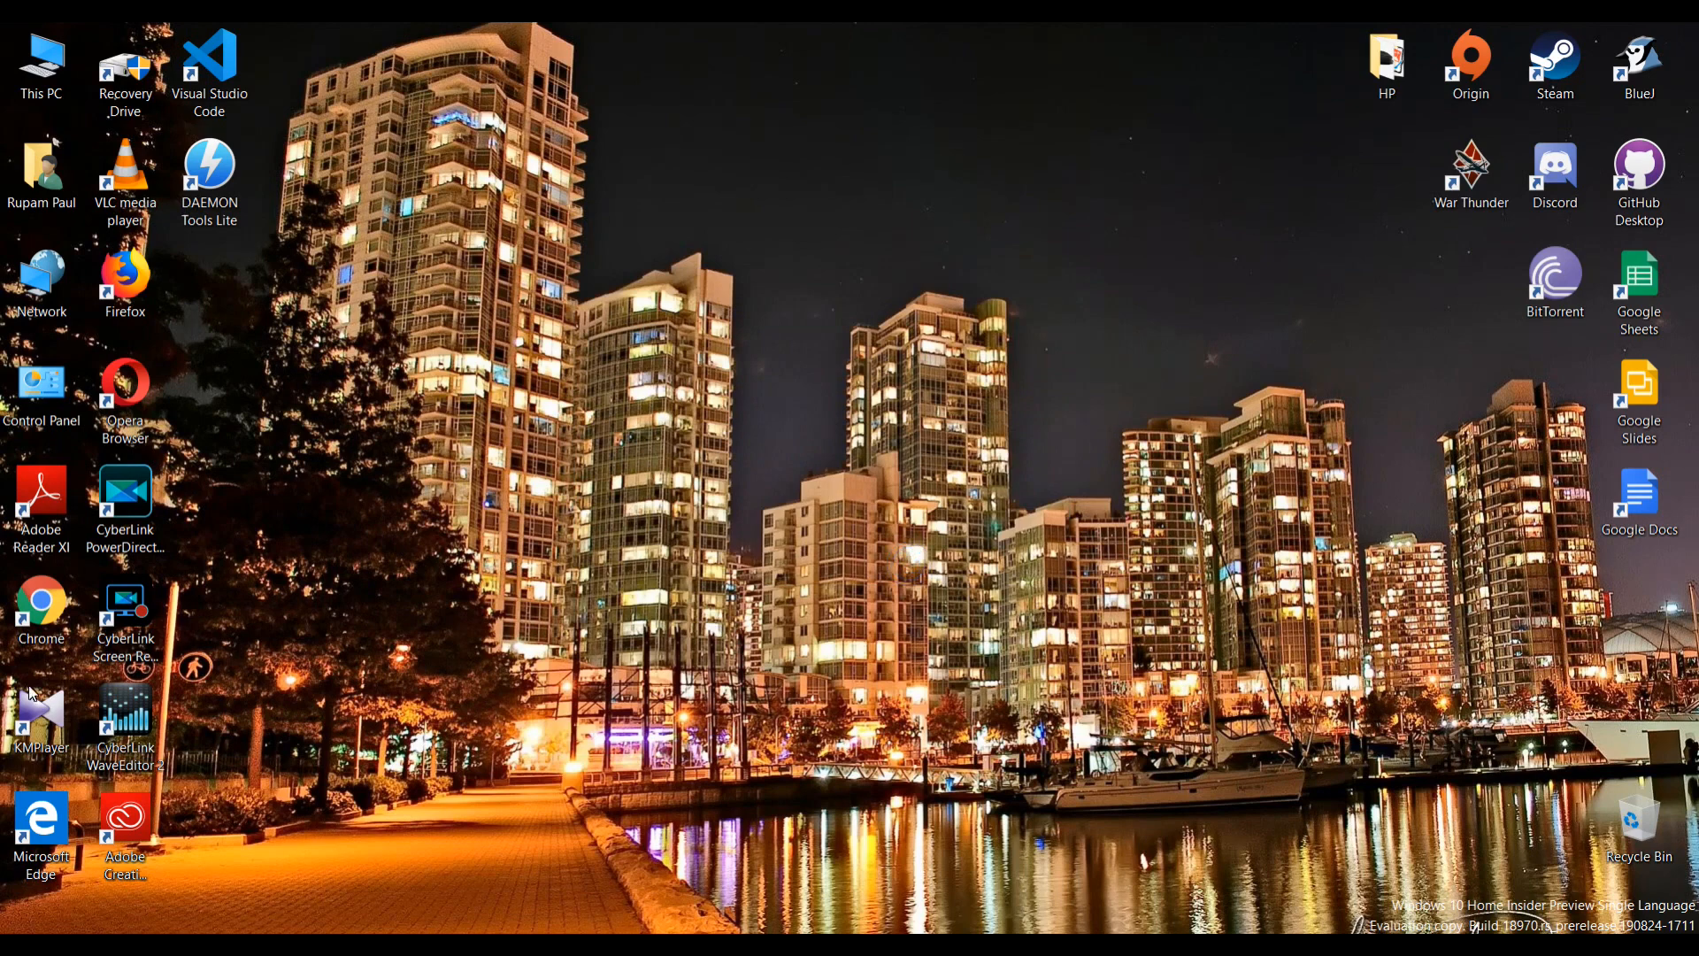
Step: Switch to Anaconda Navigator by launching it from the installed Anaconda3 (64-bit) program group
key(super)
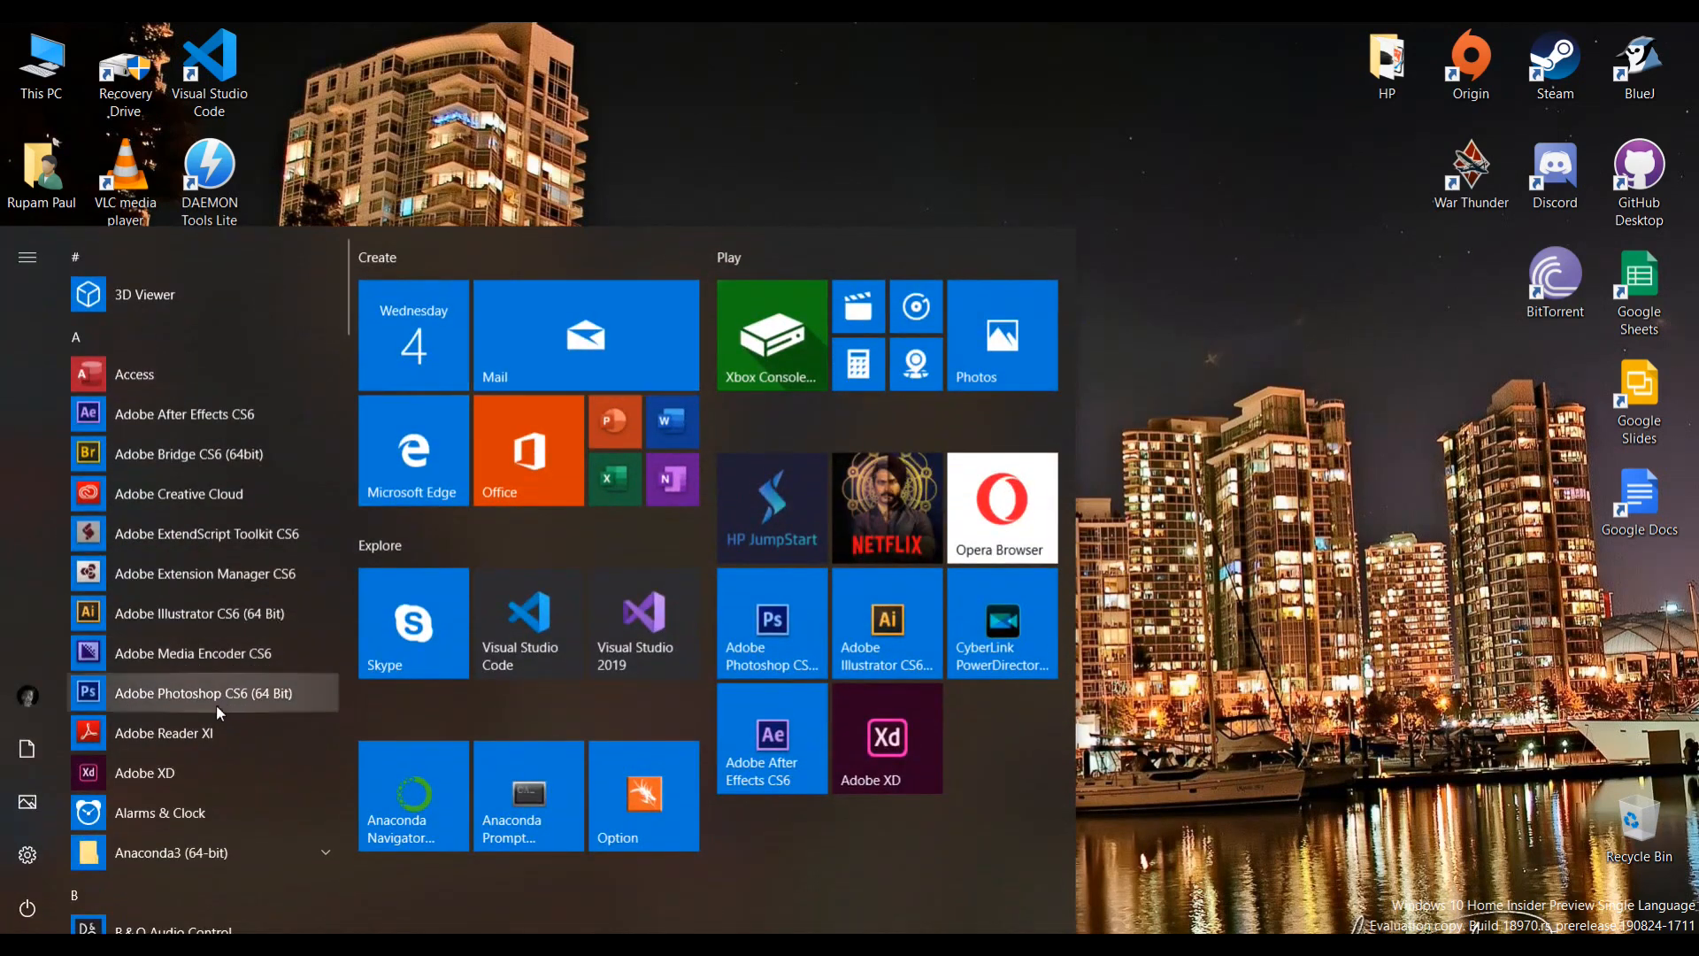
scroll(221, 700, down, 3)
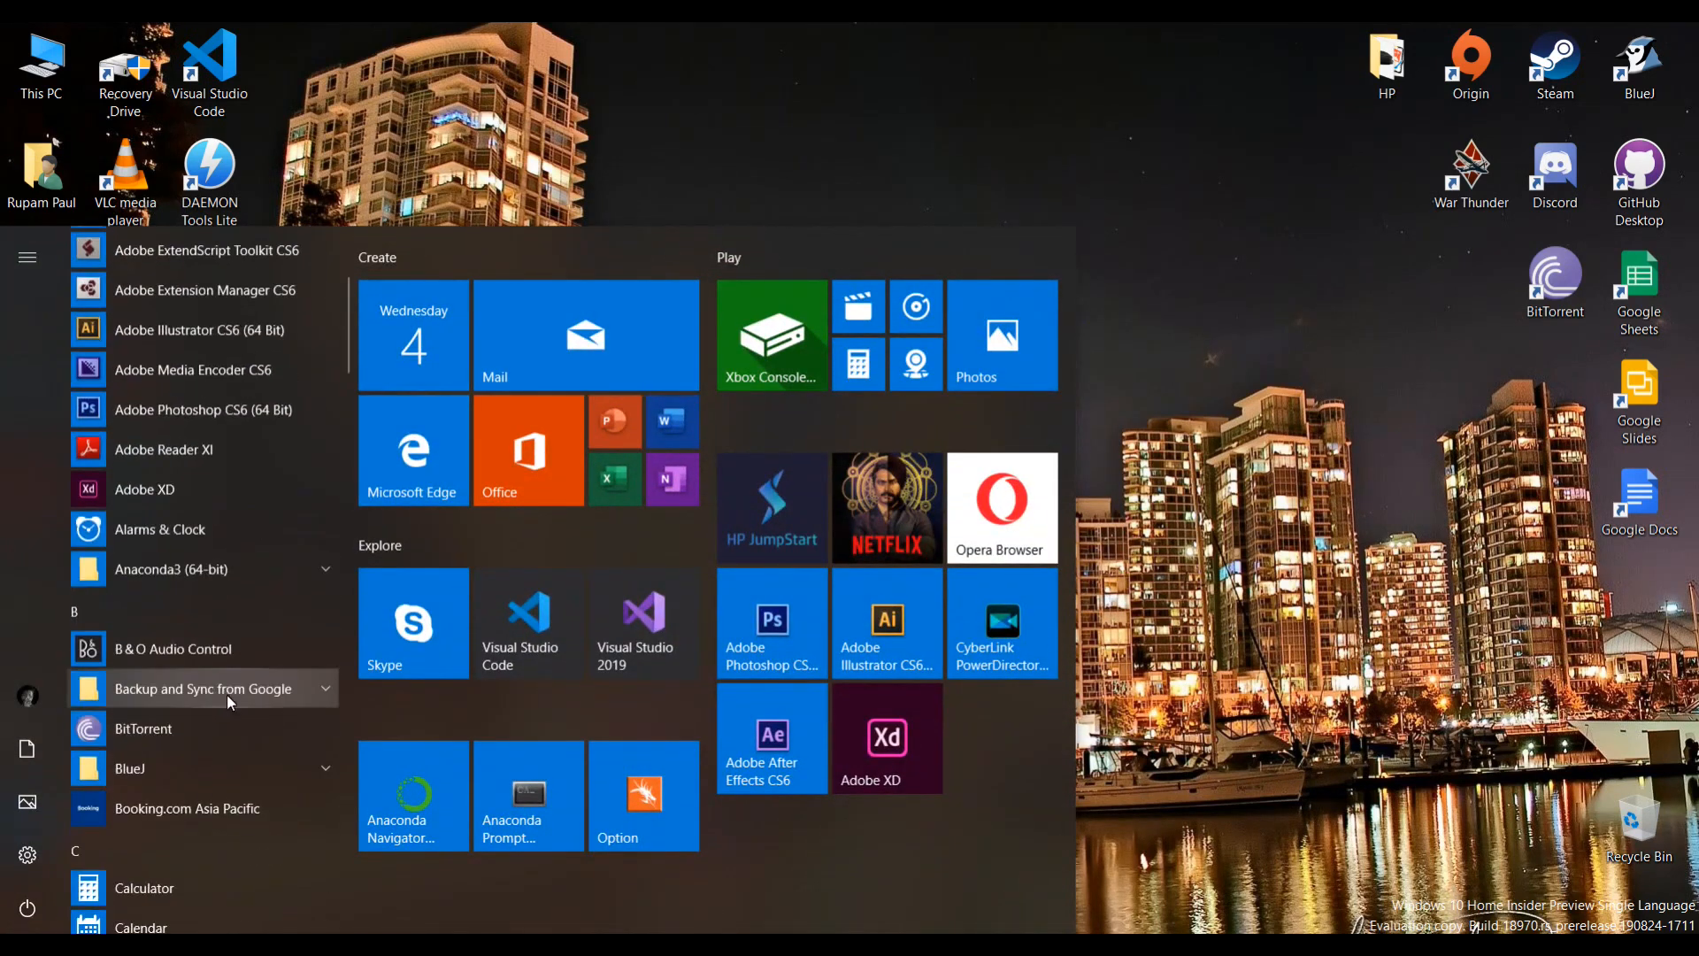
click(216, 576)
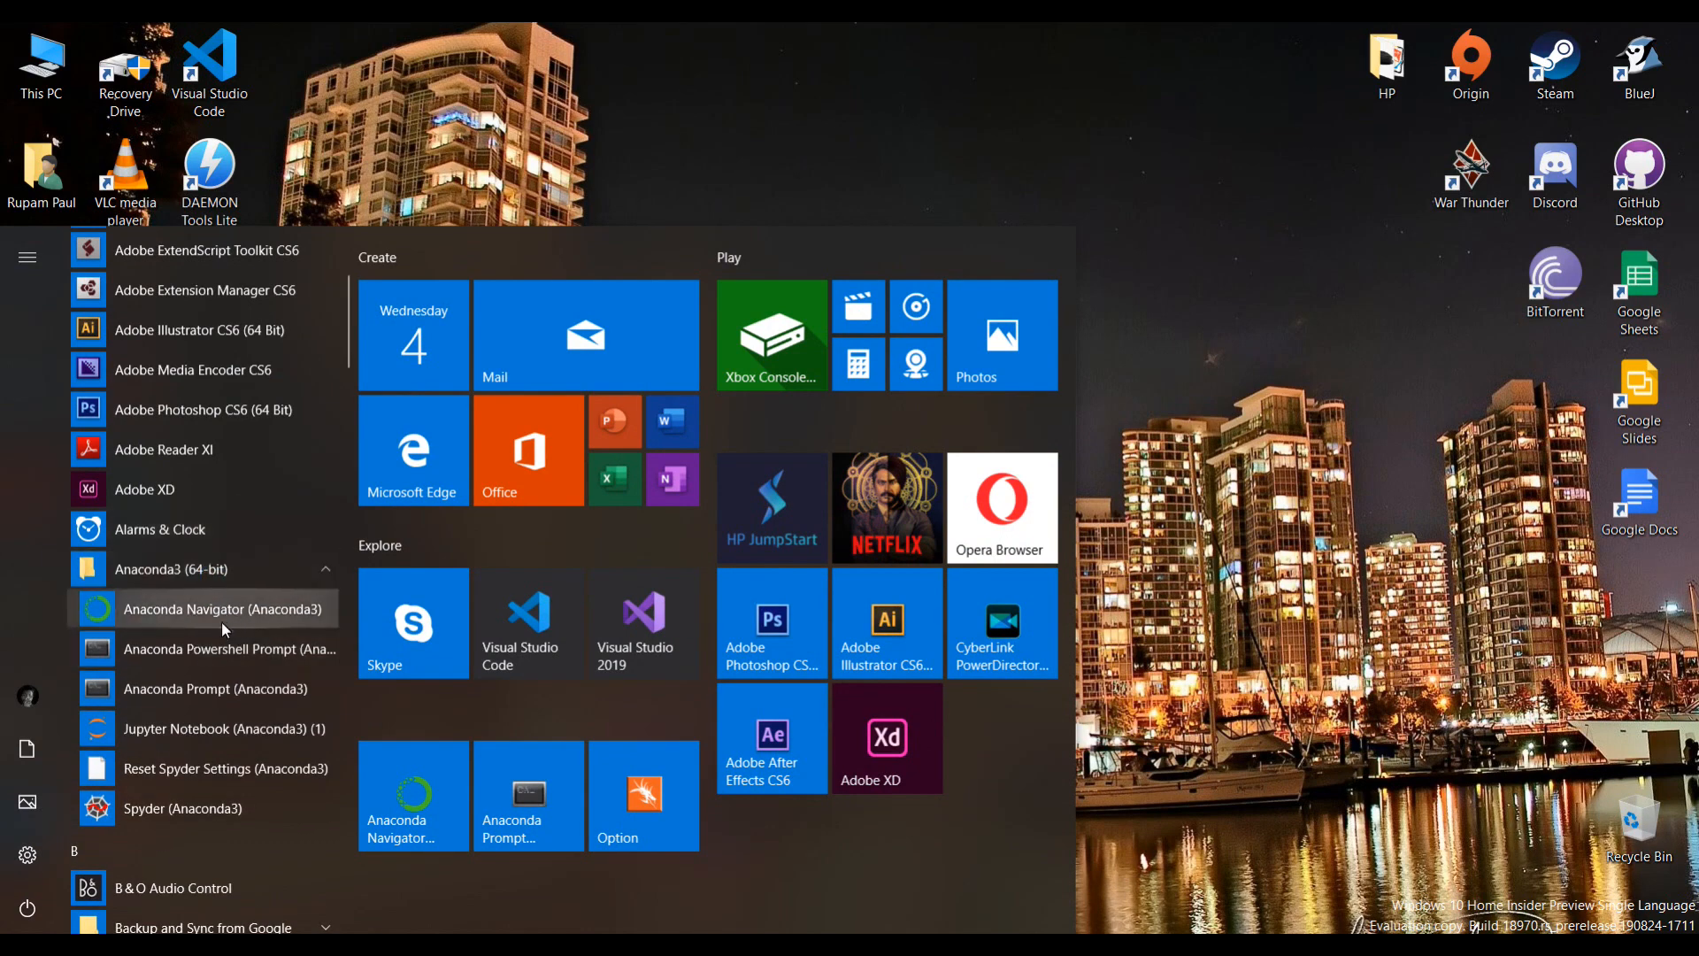
click(221, 621)
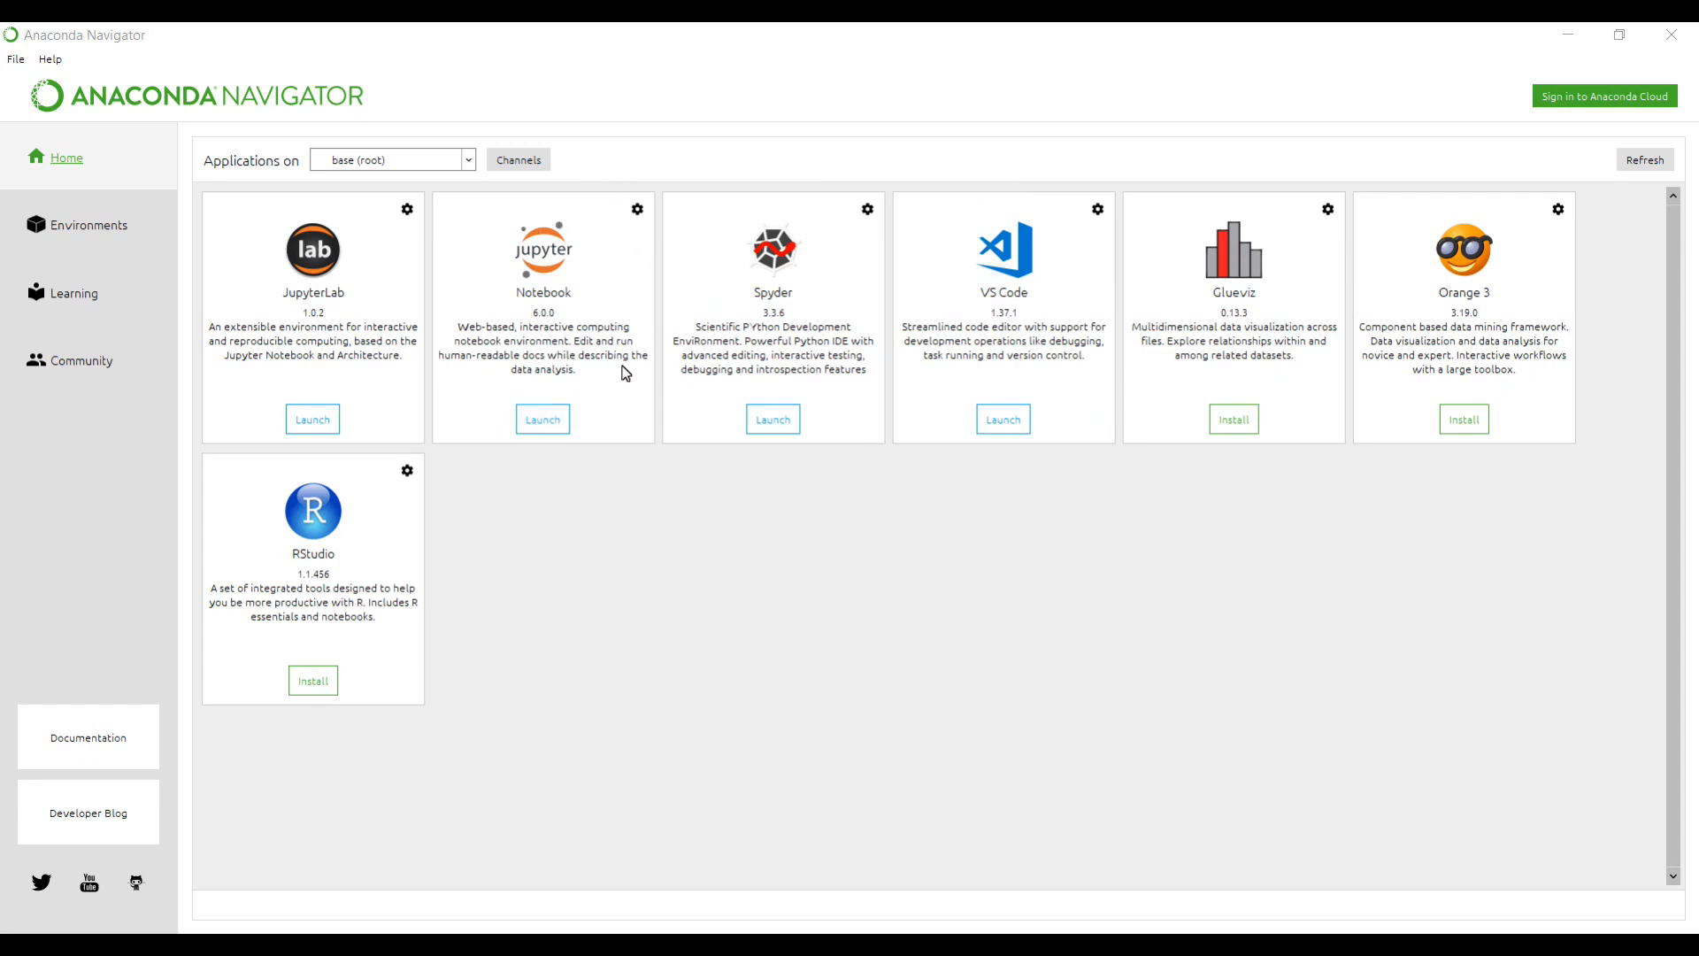
Step: Launch Jupyter Notebook from Anaconda Navigator and bring its home page in the browser into view
click(539, 430)
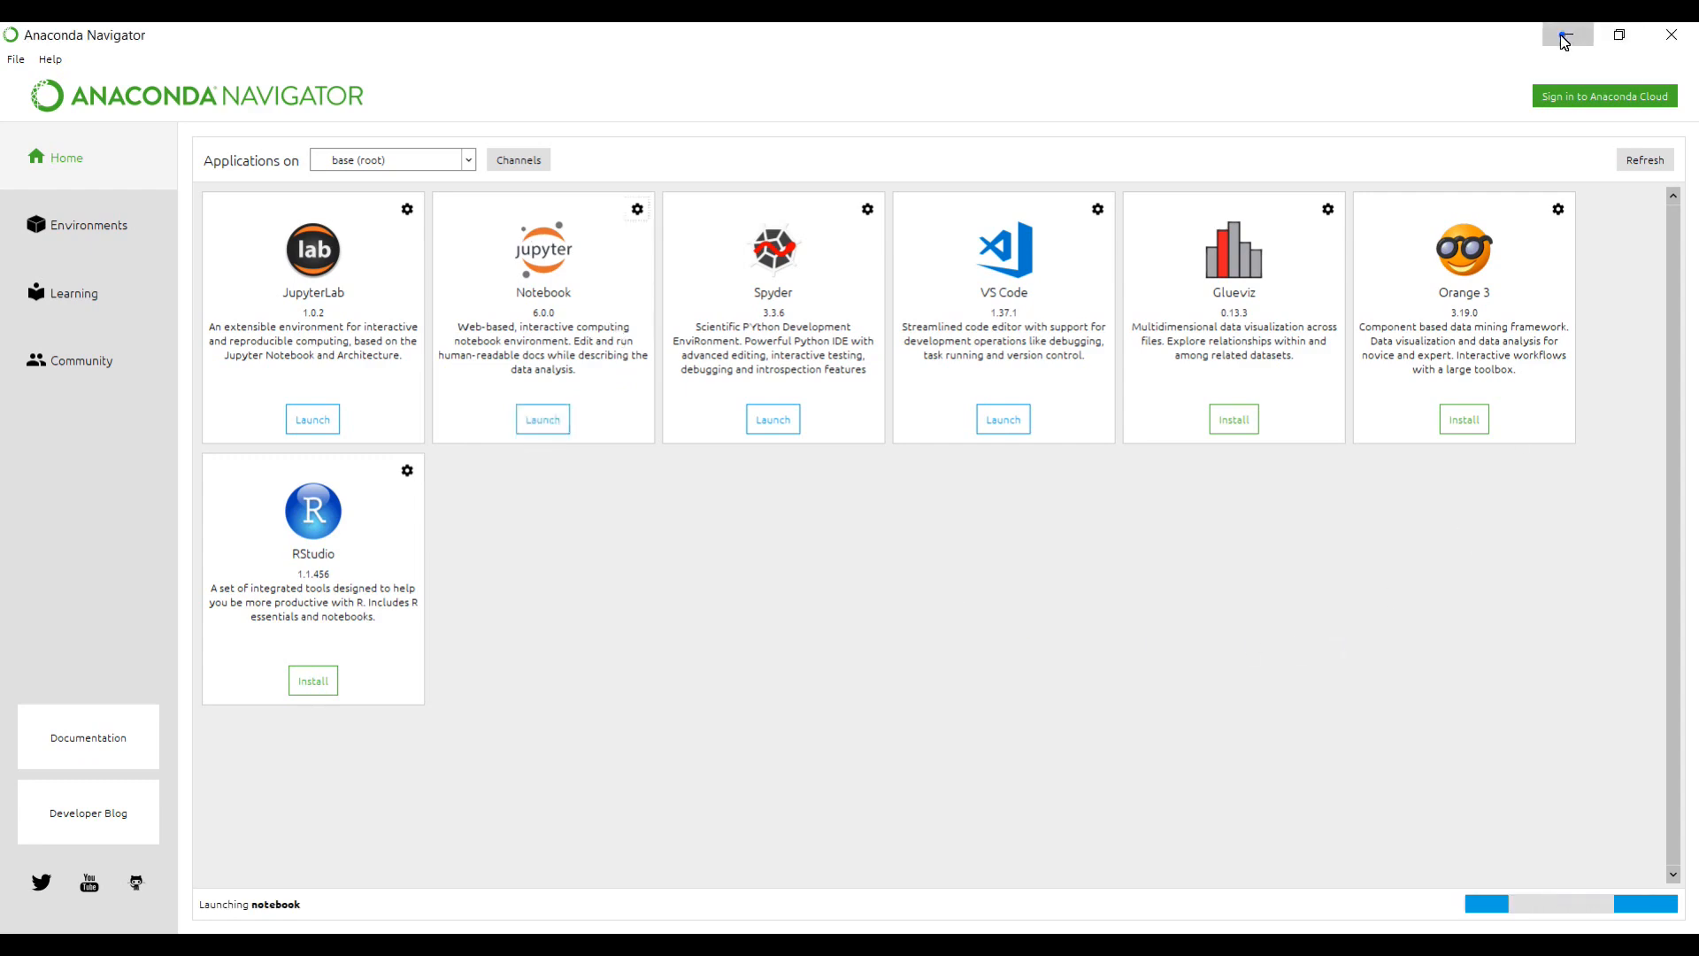
click(1583, 29)
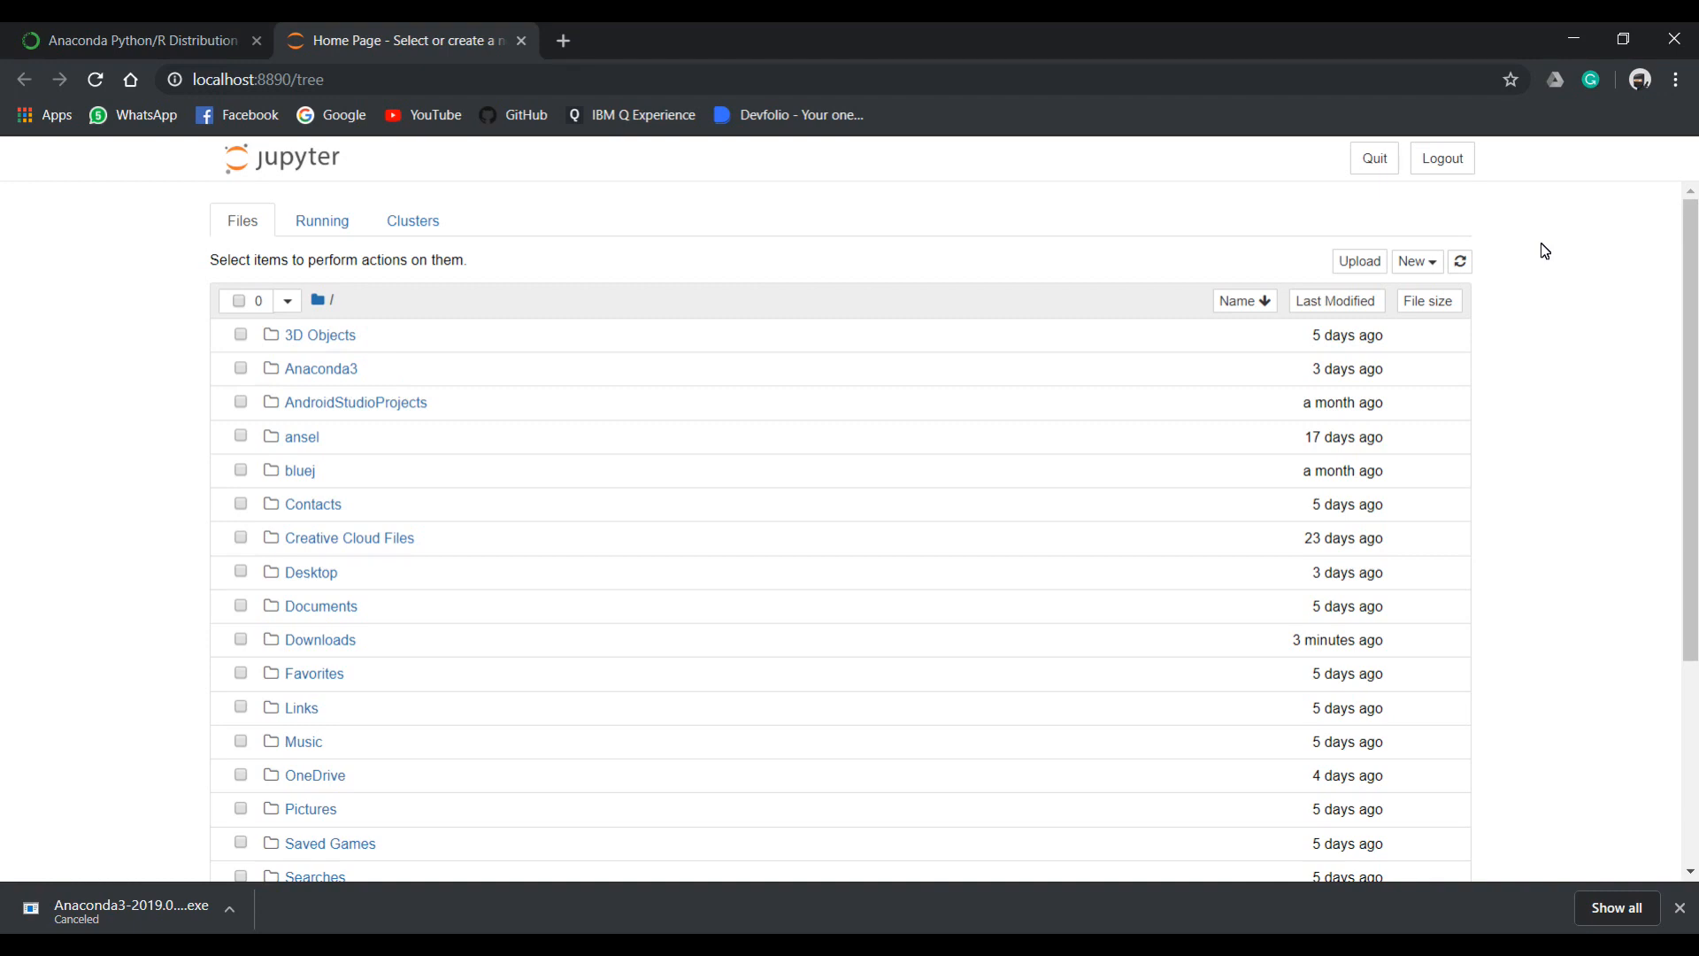
scroll(1429, 247, up, 5)
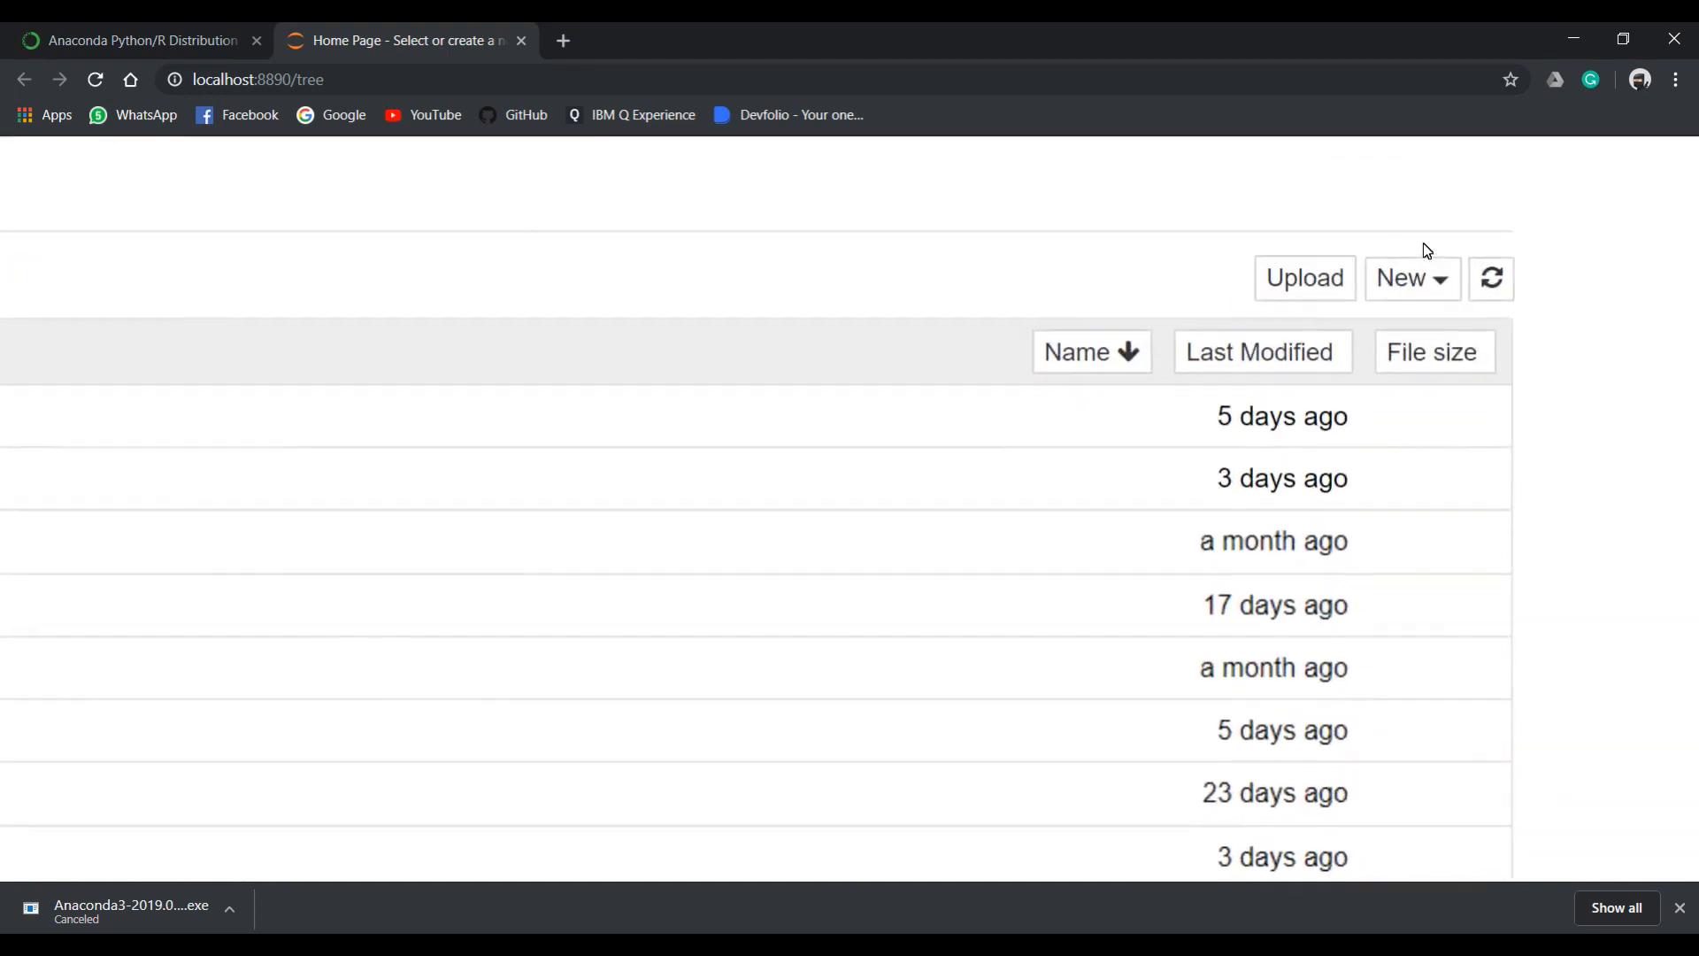
scroll(1427, 250, up, 3)
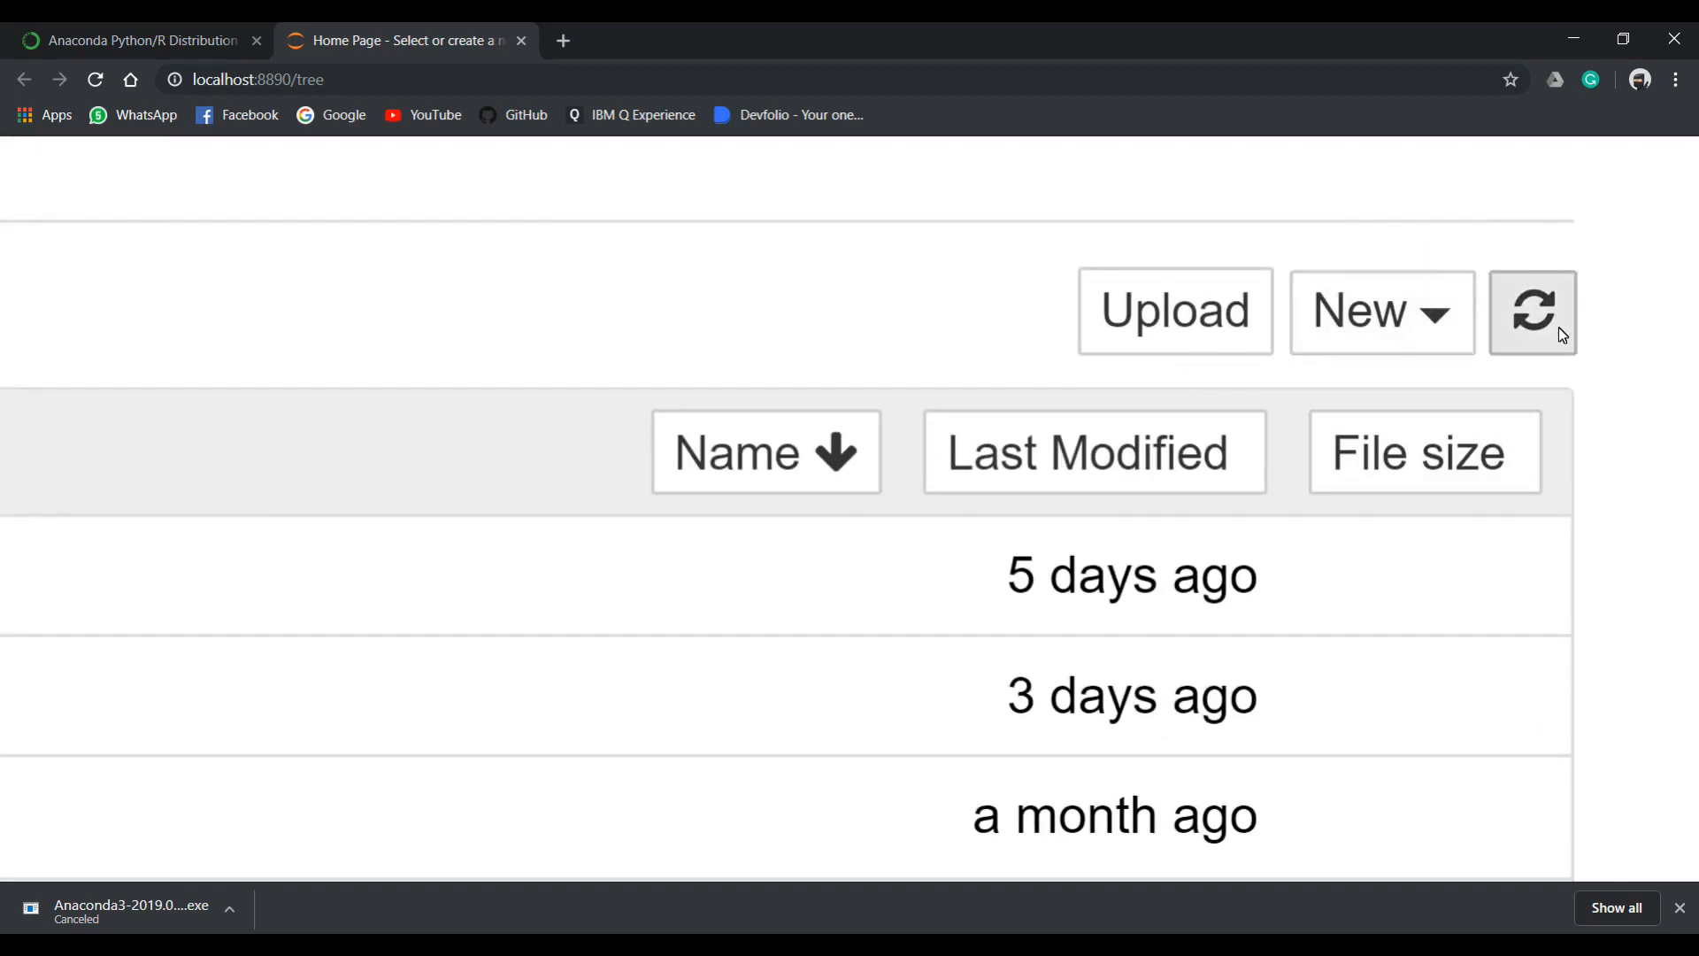
Step: Create a new Python 3 notebook and run print("hello guys") in its first cell
click(1425, 320)
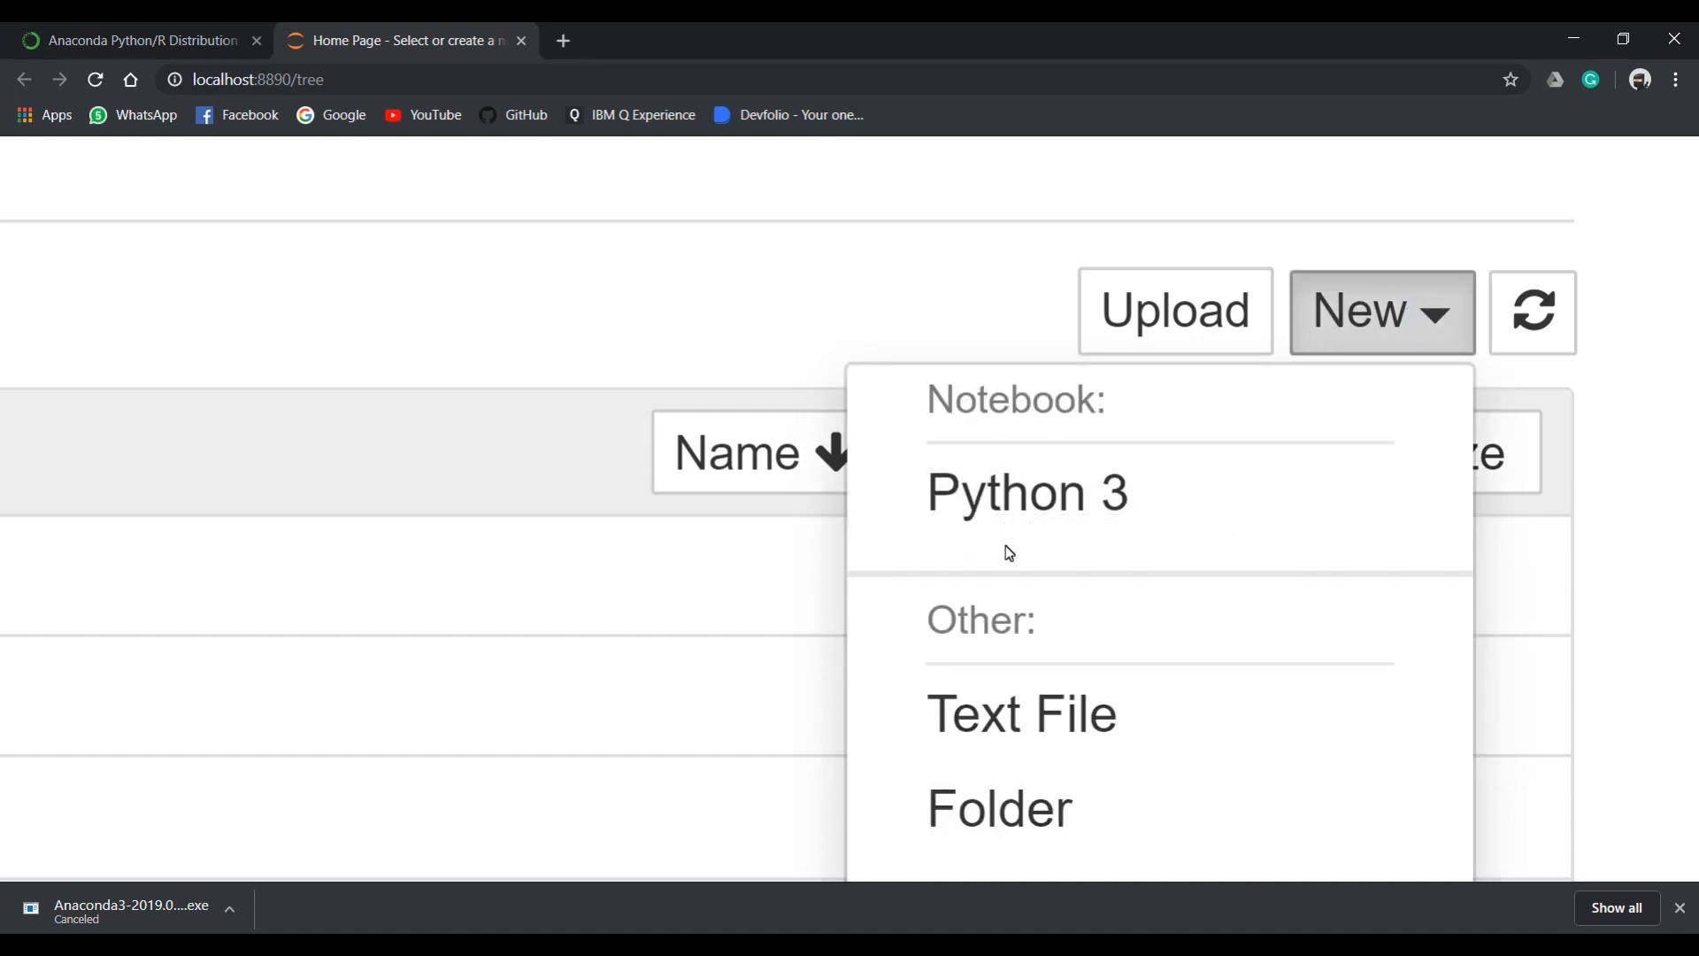
click(1067, 513)
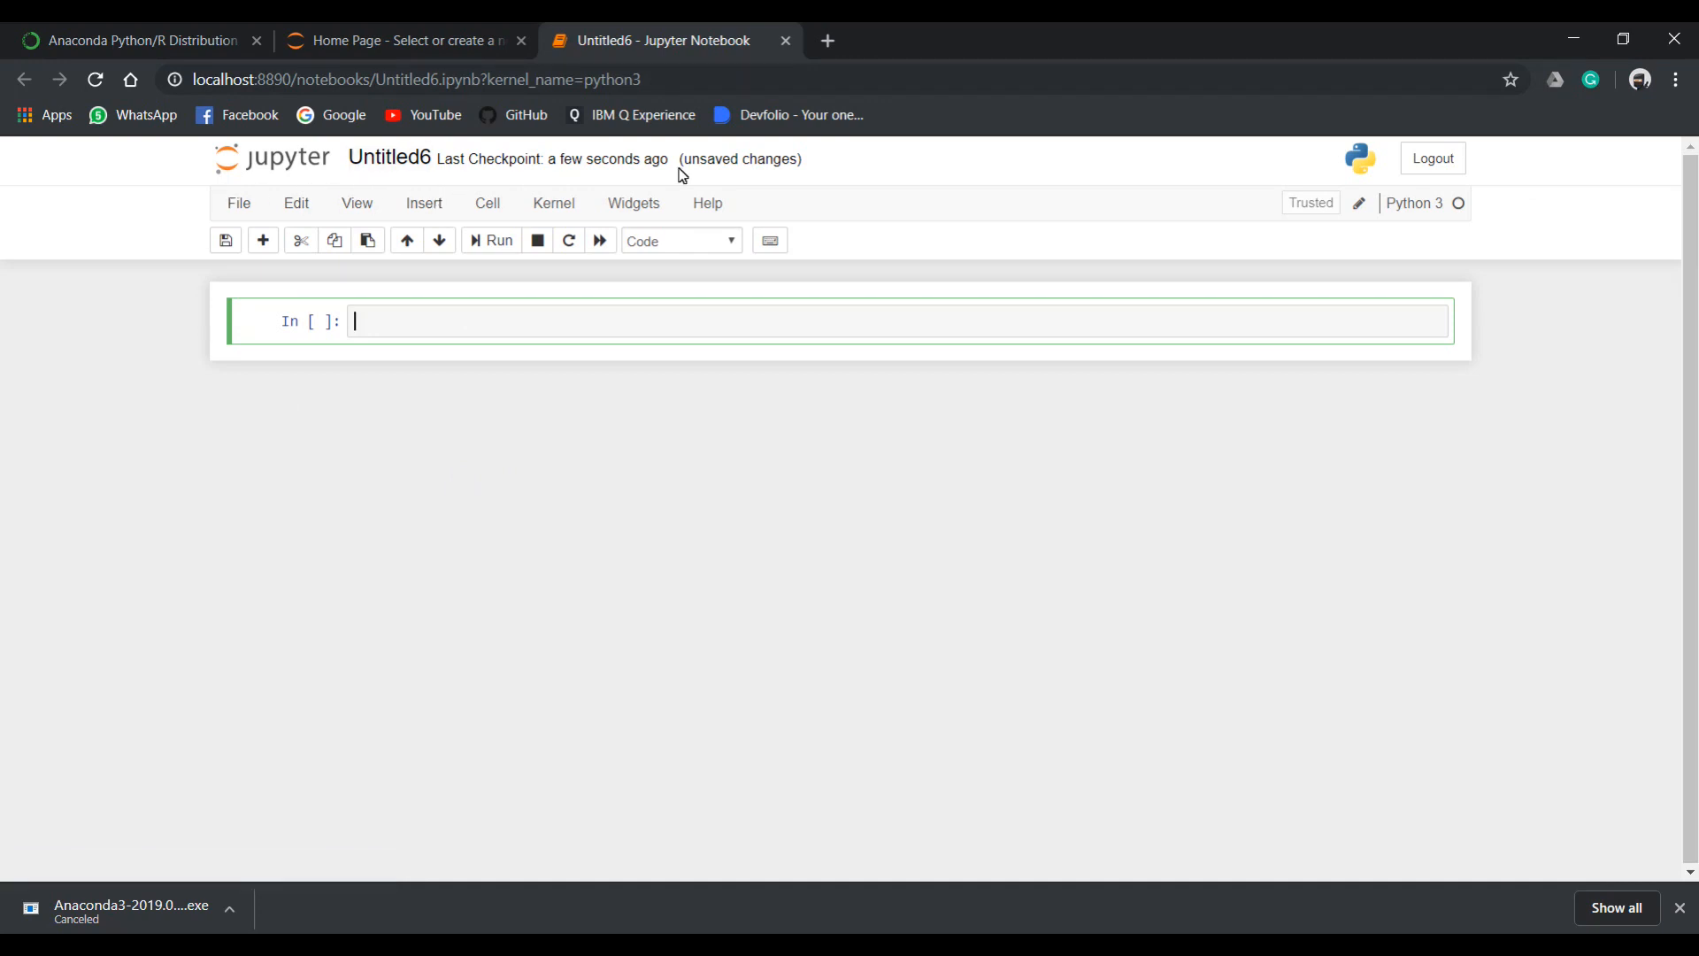
mouse_move(568, 168)
text(print("helo)
key(BackSpace)
text(lo guy)
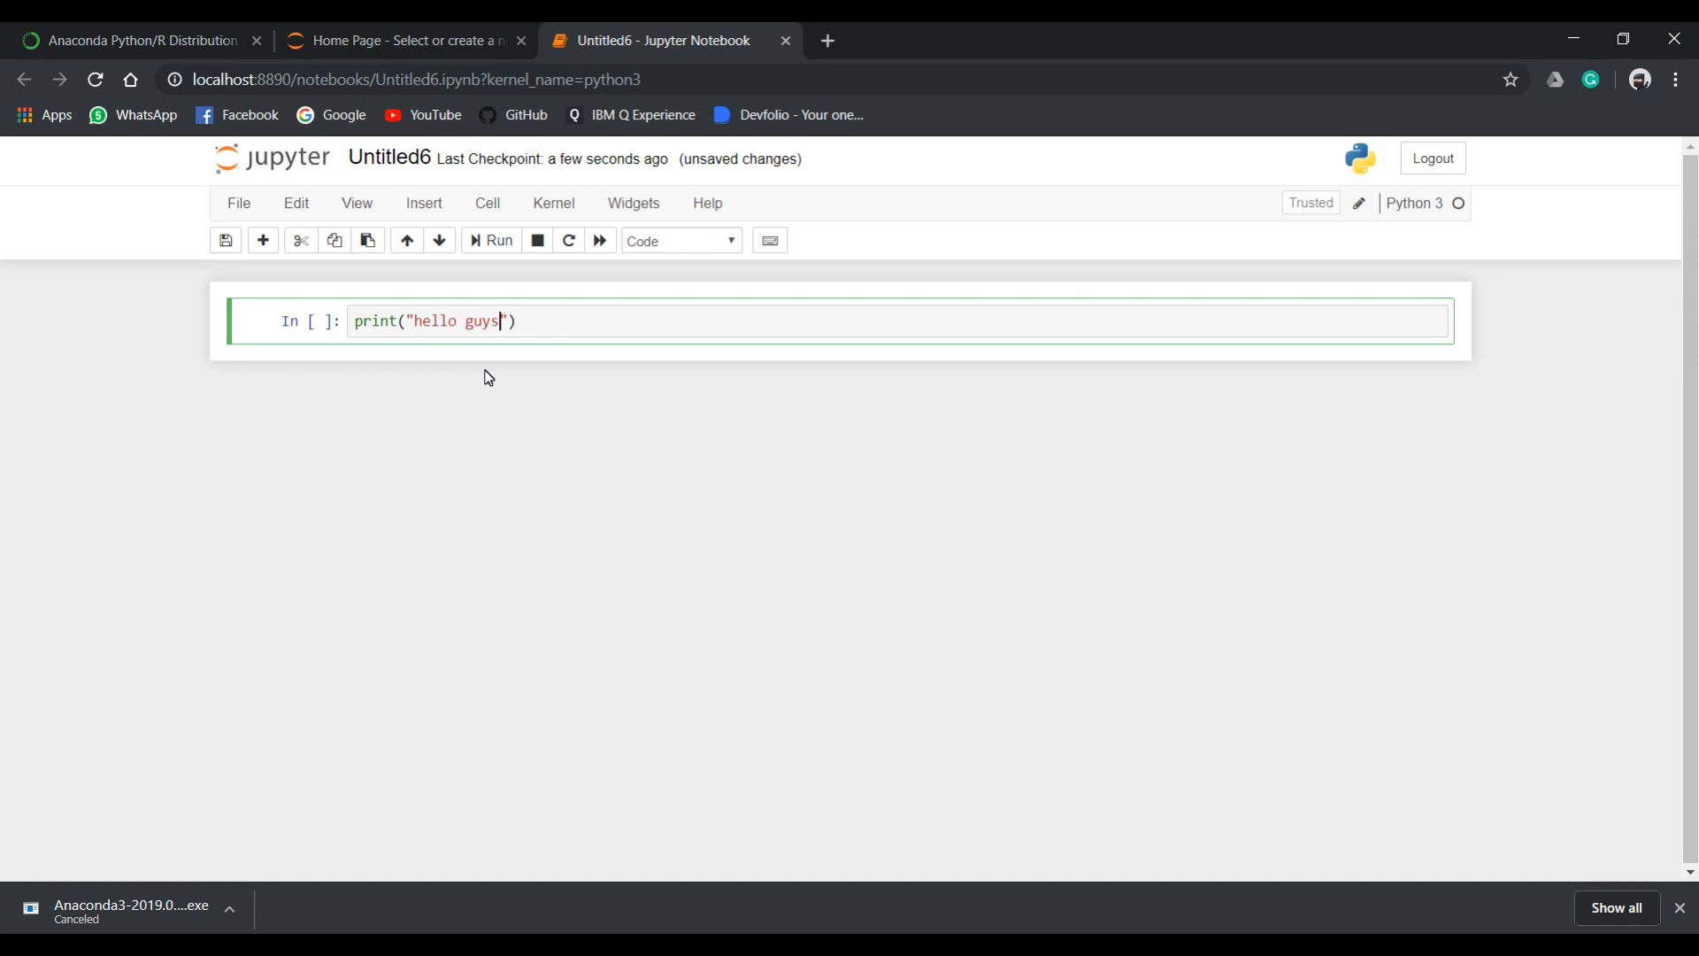
key(shift+Return)
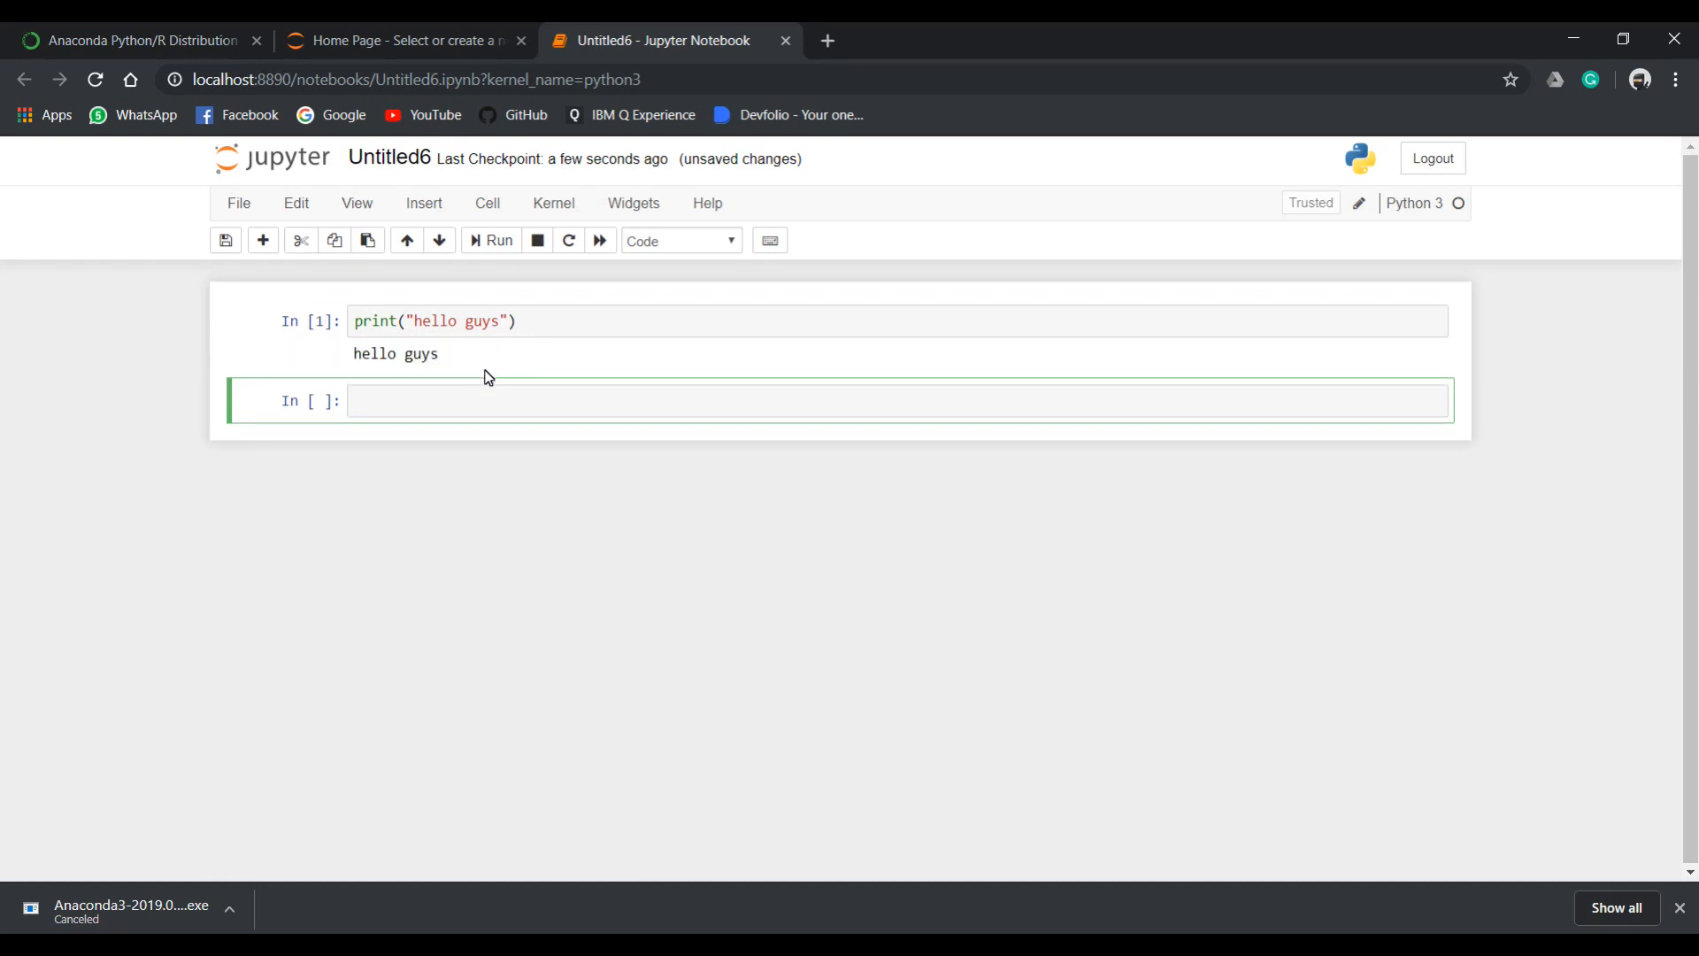
Step: Enter print("BYE") in the empty cell below the first output
key(ctrl+plus)
key(ctrl+plus)
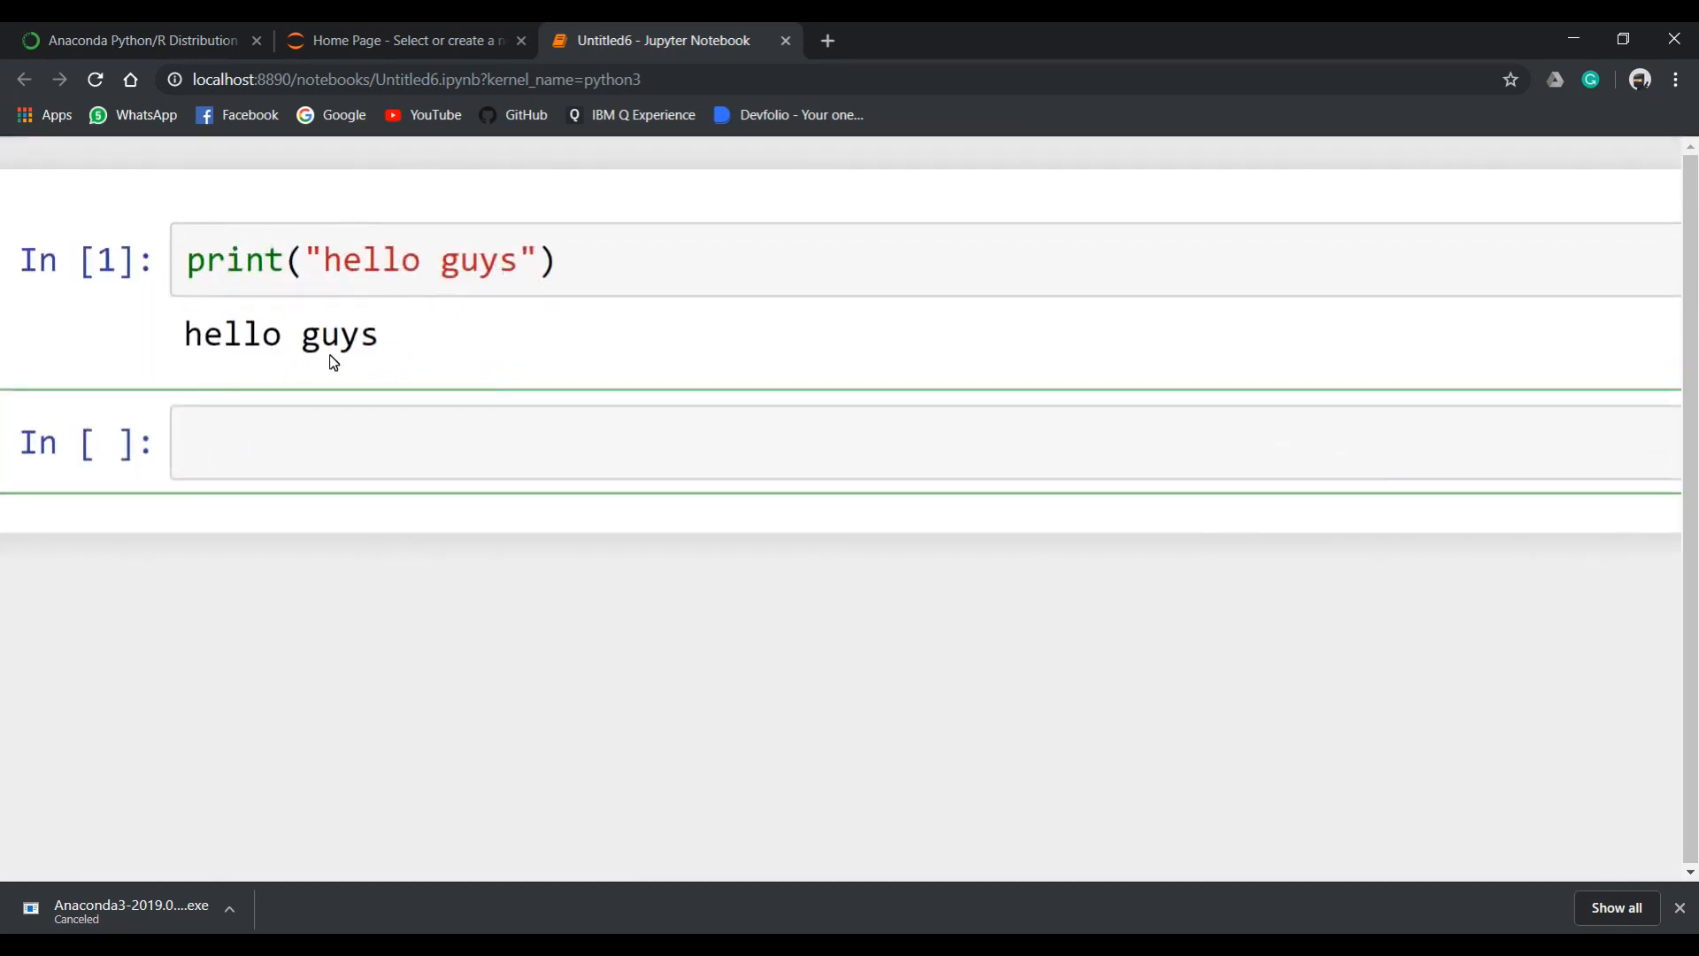
click(277, 434)
text(print(")
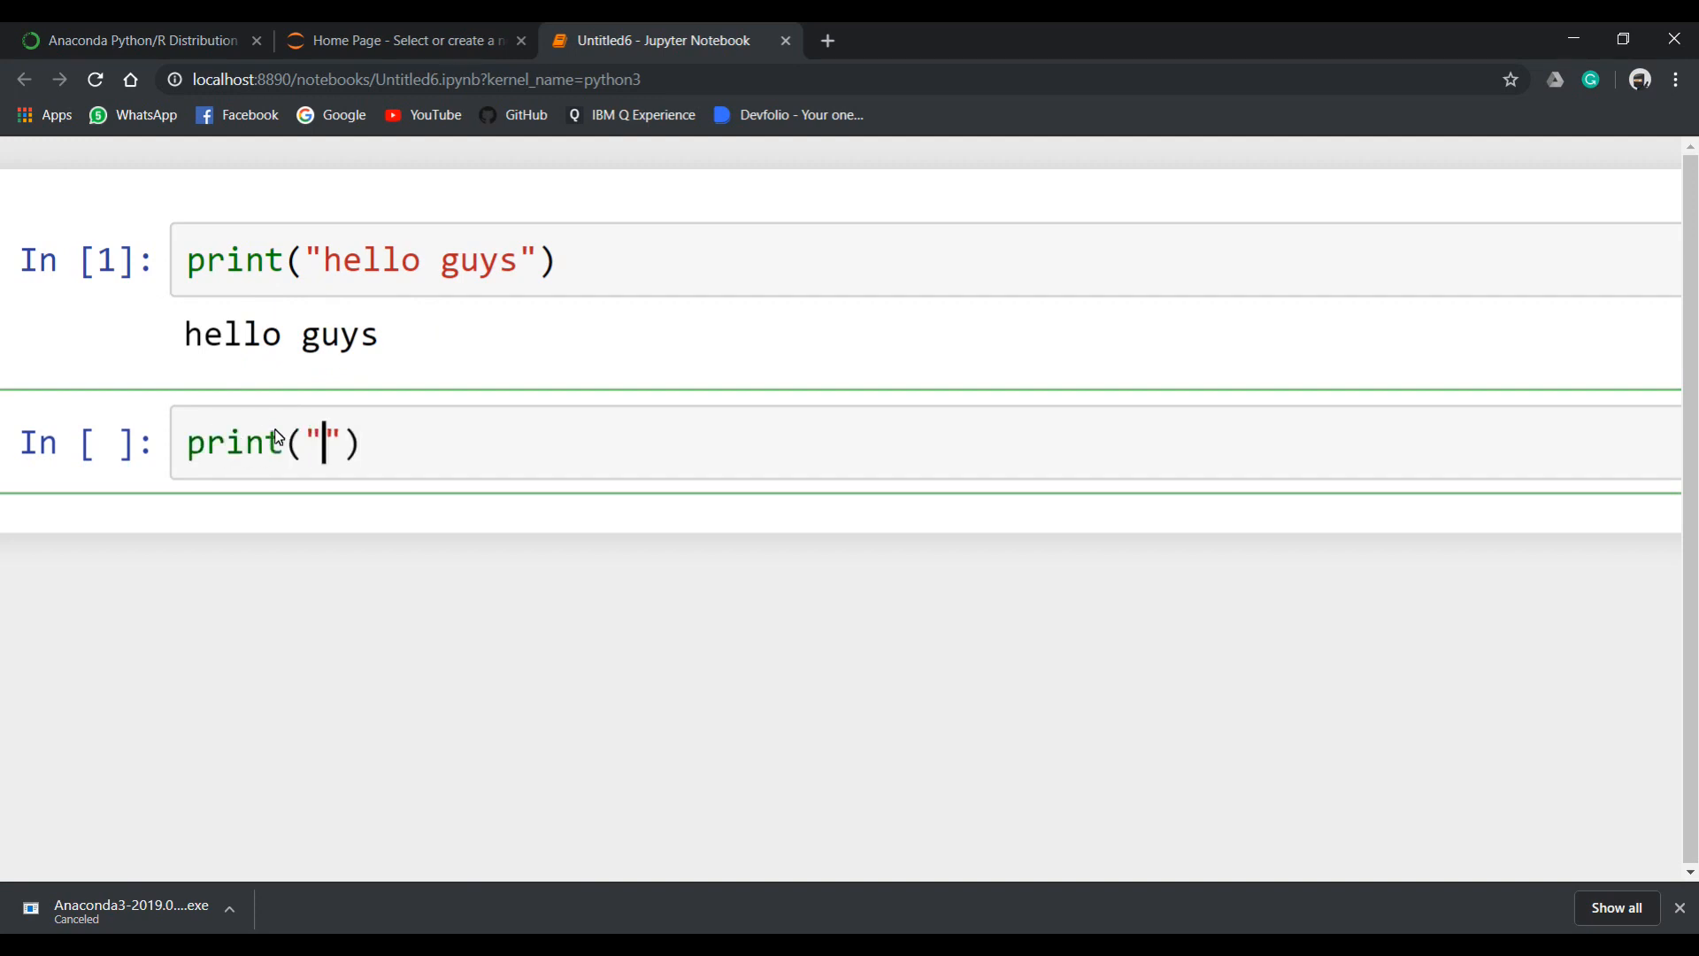
text(BYE)
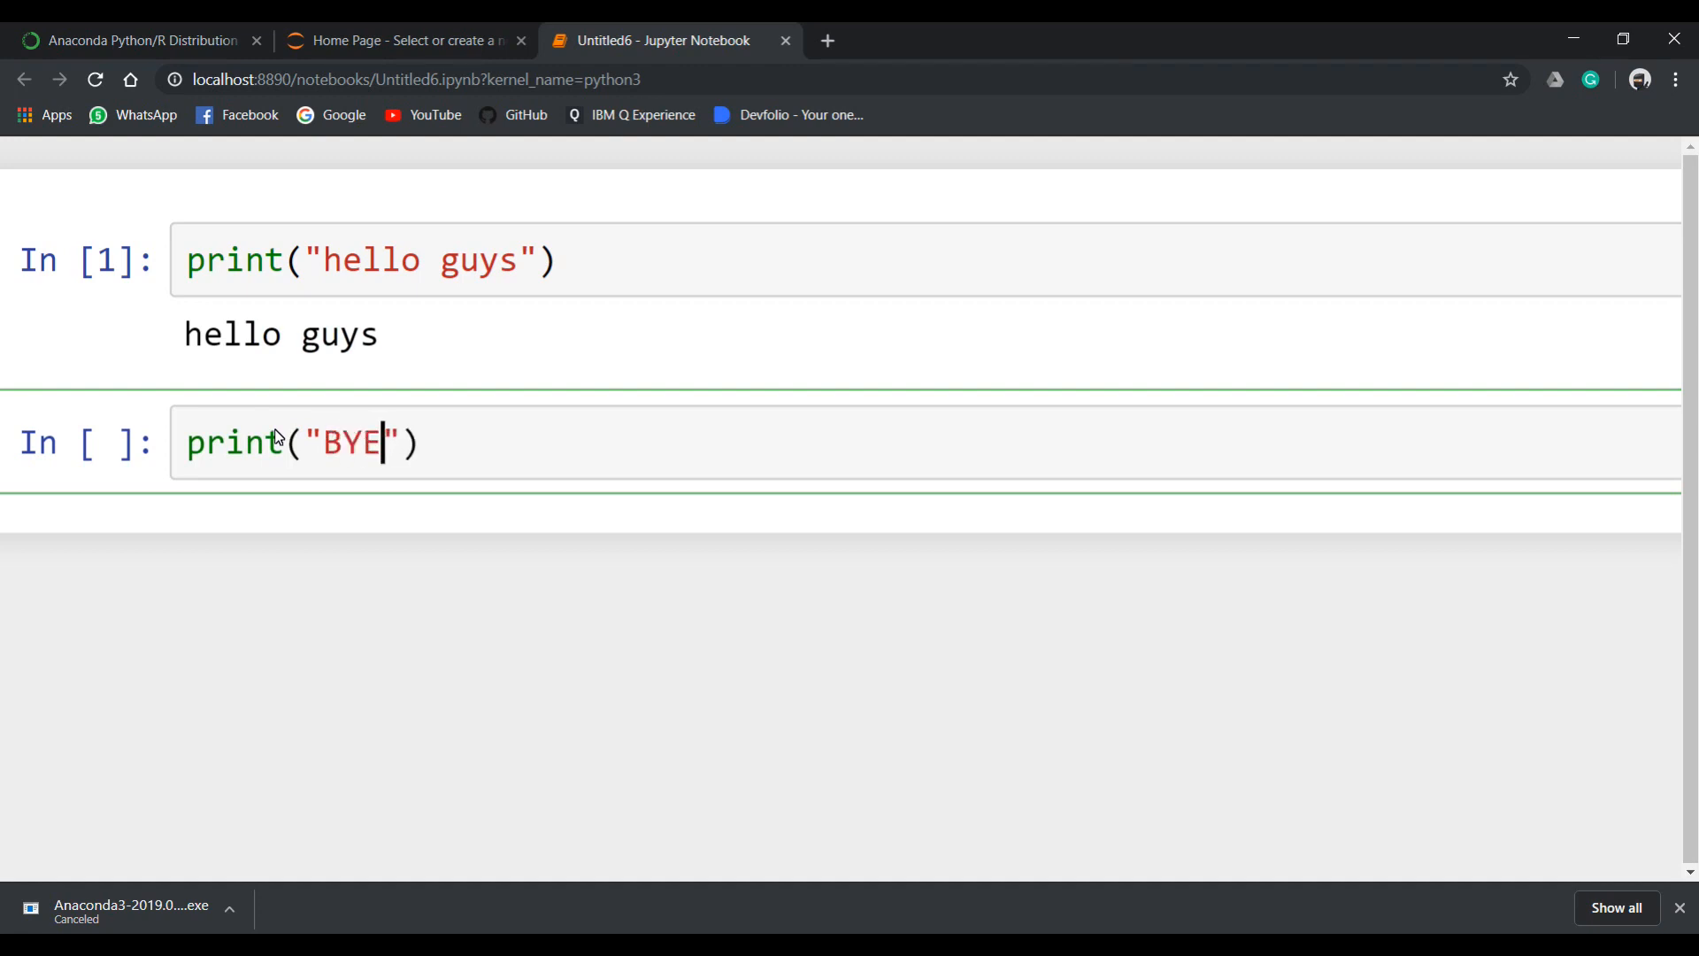